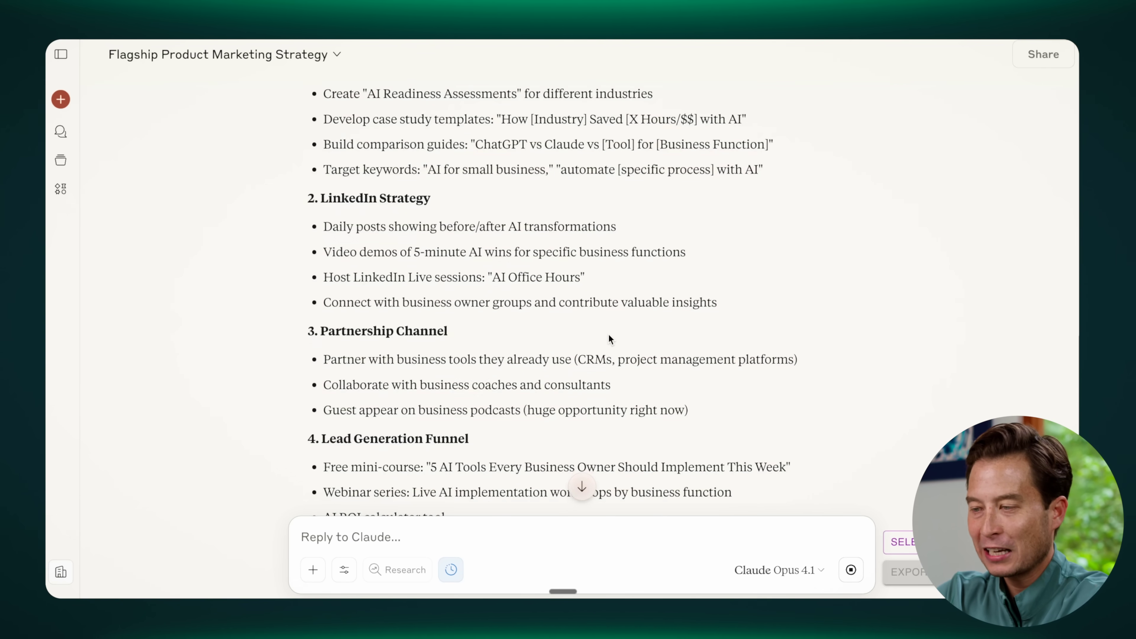
Step: Read the earlier reply's audience segments: the primary audience and Operations managers
{"action": "scroll", "coordinate": [608, 333], "scroll_direction": "down", "scroll_amount": 3}
{"action": "scroll", "coordinate": [608, 333], "scroll_direction": "down", "scroll_amount": 10}
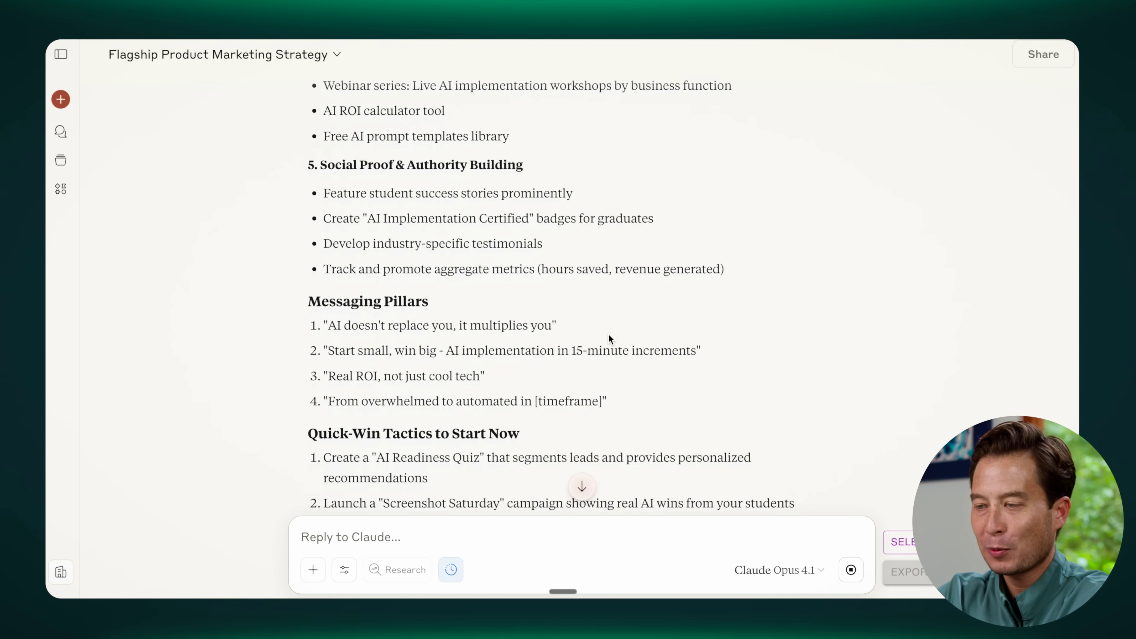
{"action": "scroll", "coordinate": [608, 333], "scroll_direction": "up", "scroll_amount": 15}
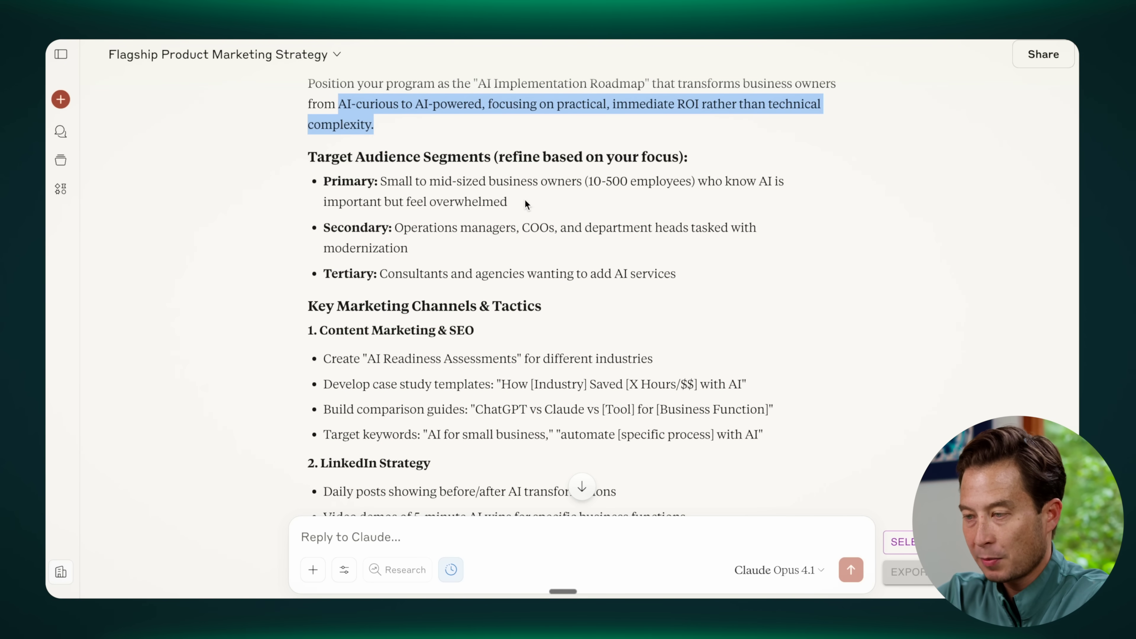
{"action": "left_click_drag", "start_coordinate": [513, 181], "coordinate": [521, 195]}
{"action": "left_click", "coordinate": [593, 186]}
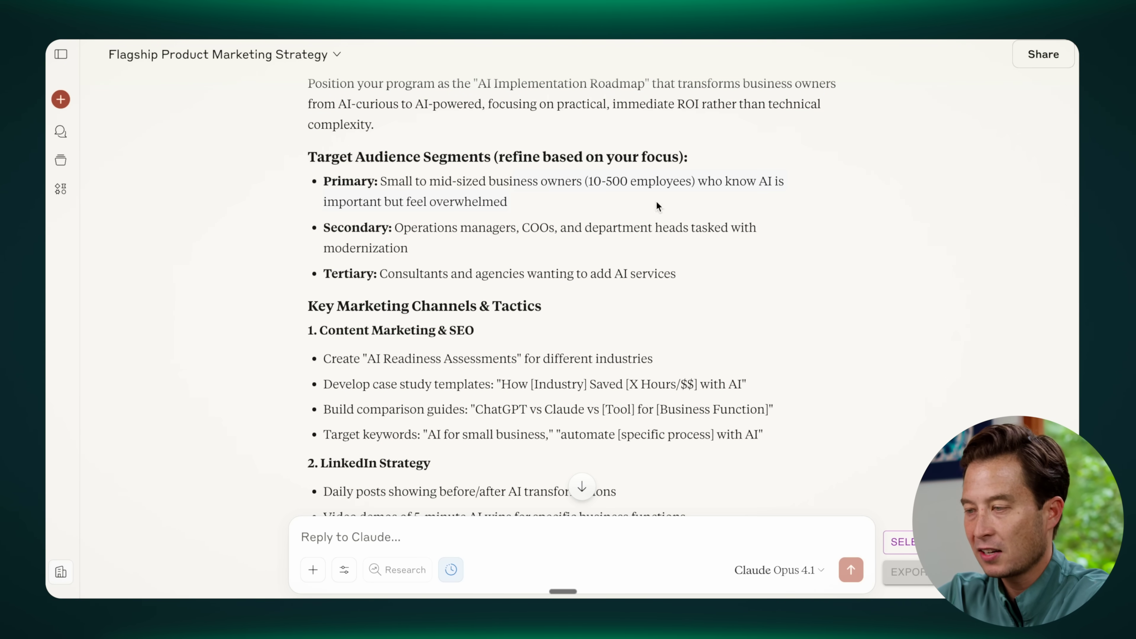
{"action": "scroll", "coordinate": [619, 243], "scroll_direction": "down", "scroll_amount": 2}
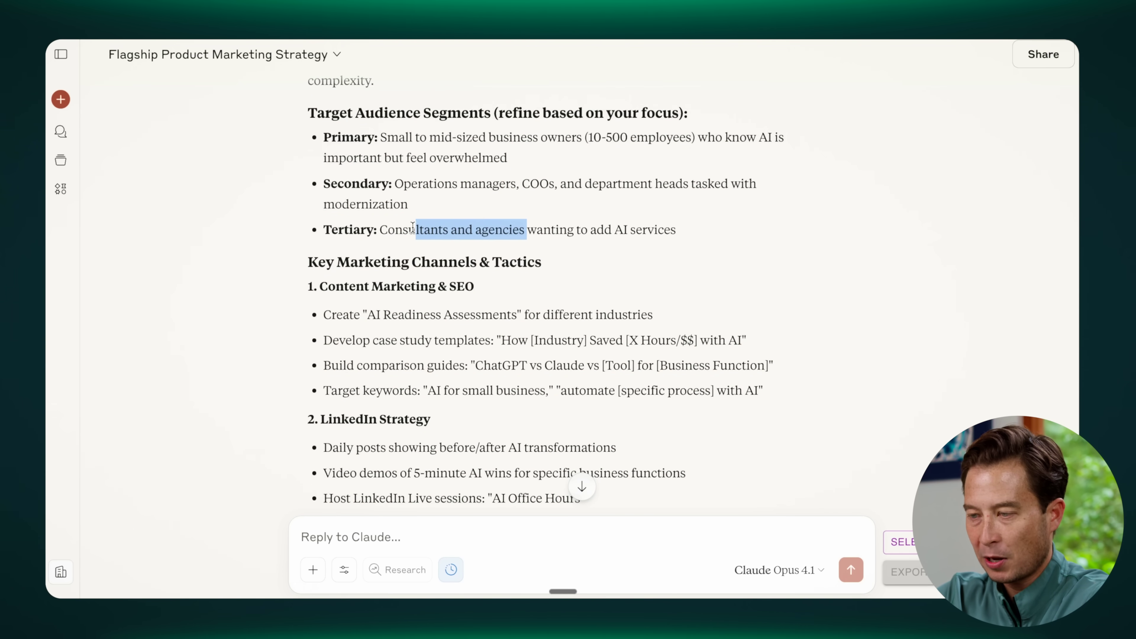
{"action": "left_click", "coordinate": [422, 231]}
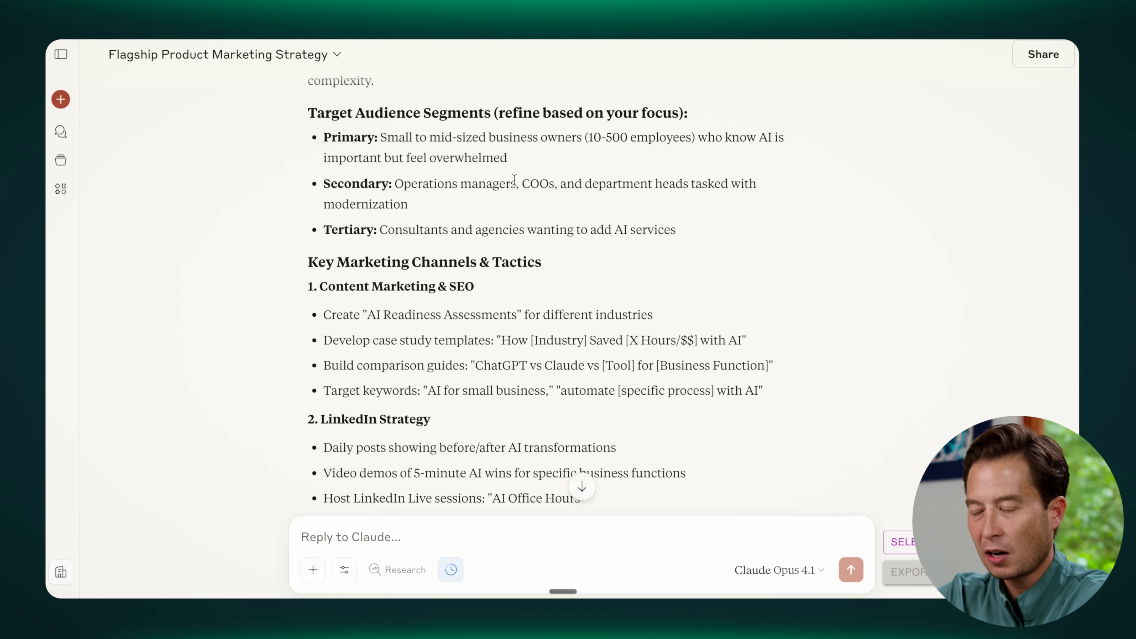
{"action": "left_click_drag", "start_coordinate": [516, 184], "coordinate": [385, 183]}
{"action": "left_click", "coordinate": [429, 186]}
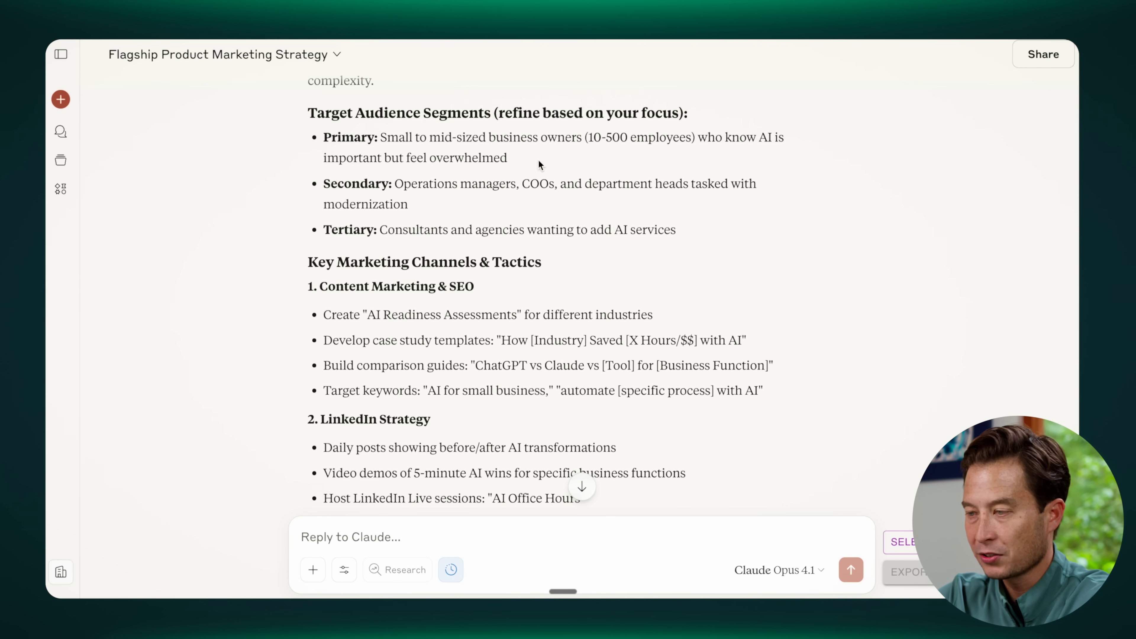
{"action": "scroll", "coordinate": [510, 156], "scroll_direction": "down", "scroll_amount": 6}
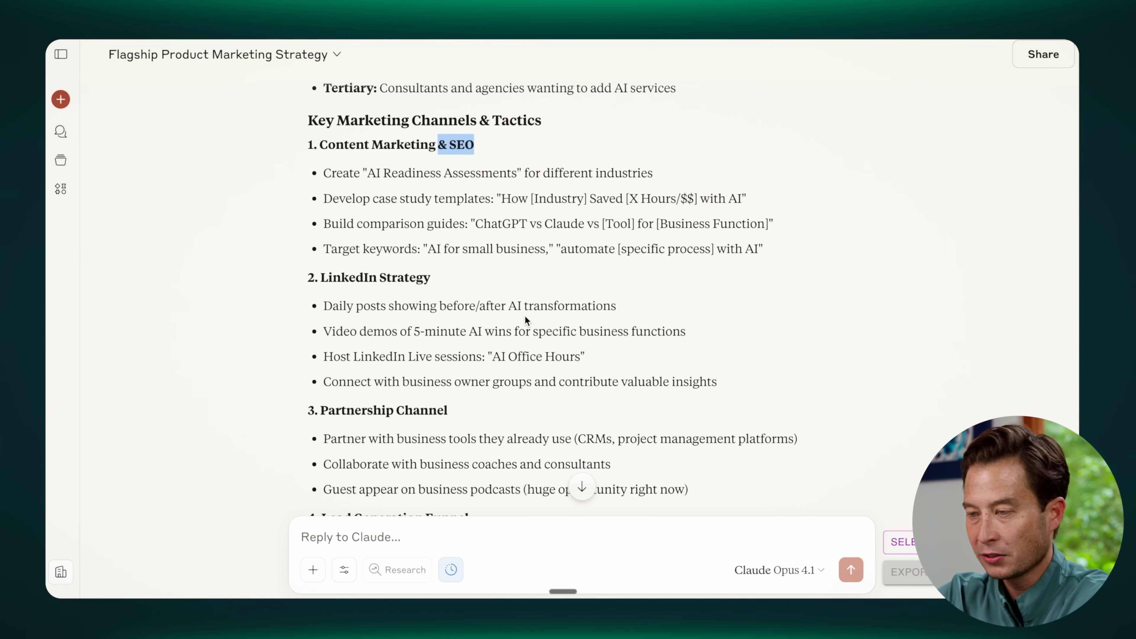
{"action": "scroll", "coordinate": [527, 320], "scroll_direction": "down", "scroll_amount": 10}
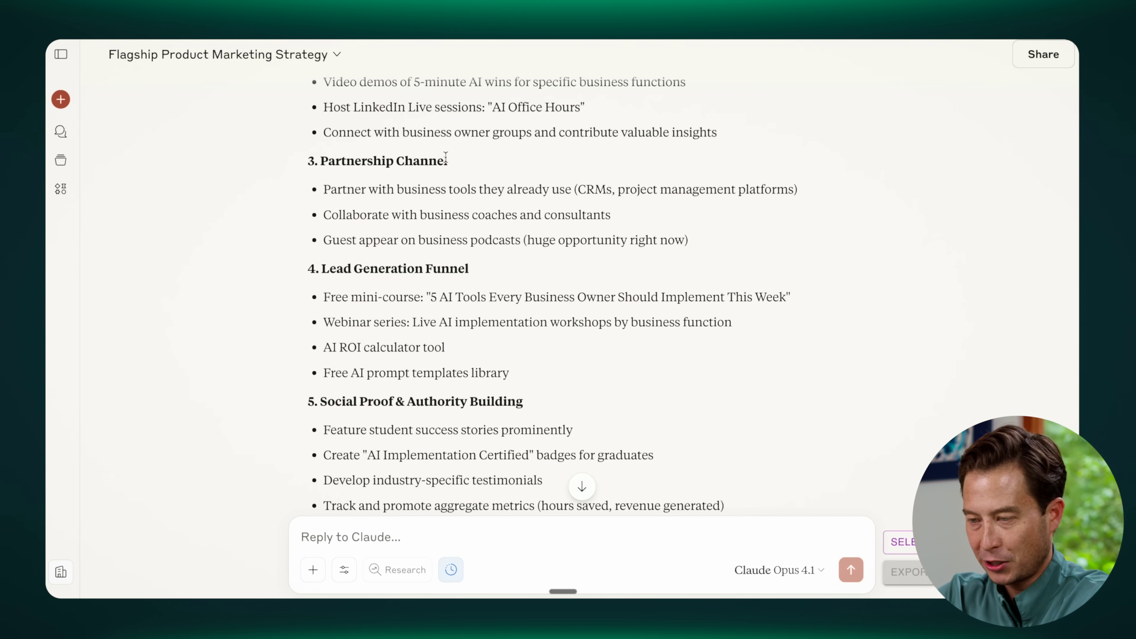
{"action": "scroll", "coordinate": [562, 334], "scroll_direction": "down", "scroll_amount": 10}
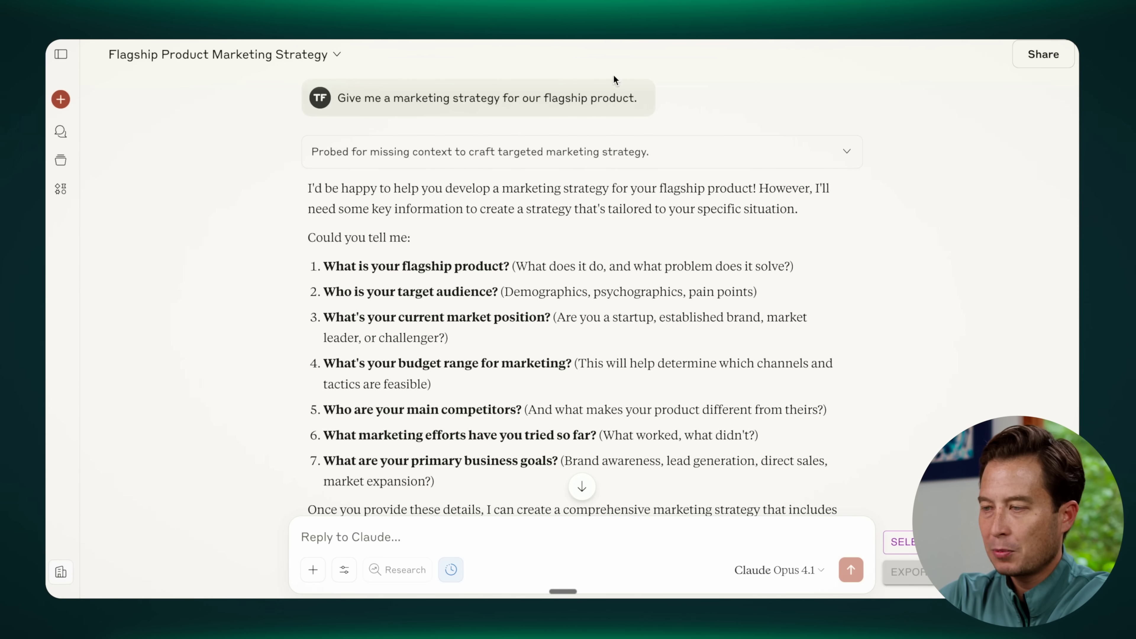
Step: Paste the original prompt as a reply, rewording 'a' to 'an in-depth, comprehensive' strategy
{"action": "mouse_move", "coordinate": [638, 101]}
{"action": "left_click_drag", "start_coordinate": [637, 98], "coordinate": [366, 98]}
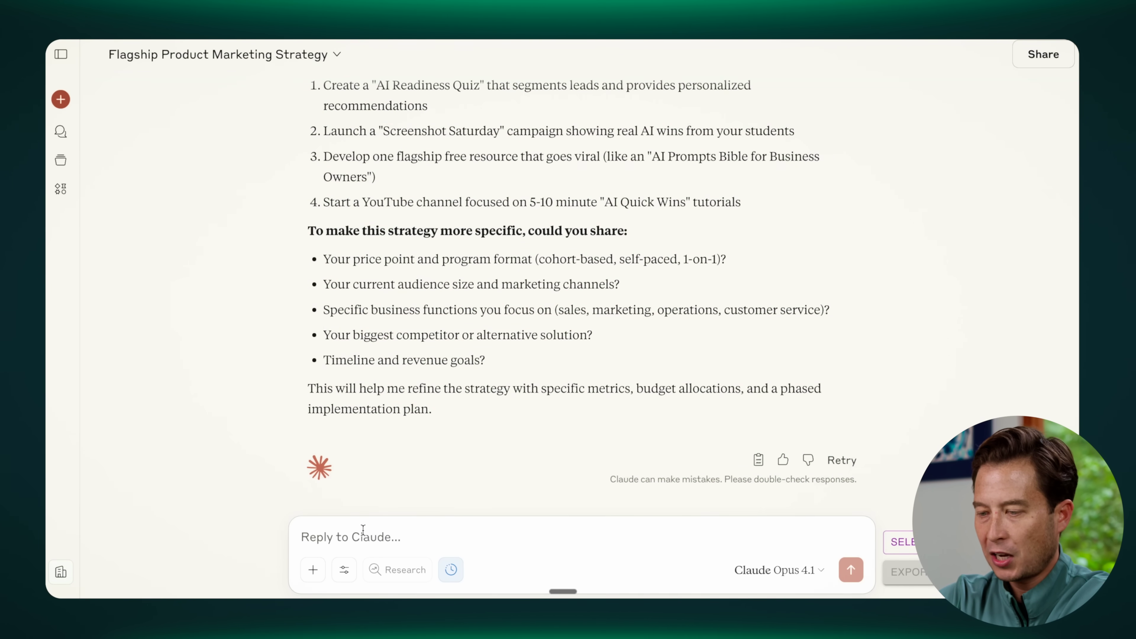
{"action": "type", "text": "Give me a marketing strategy for our flagship product."}
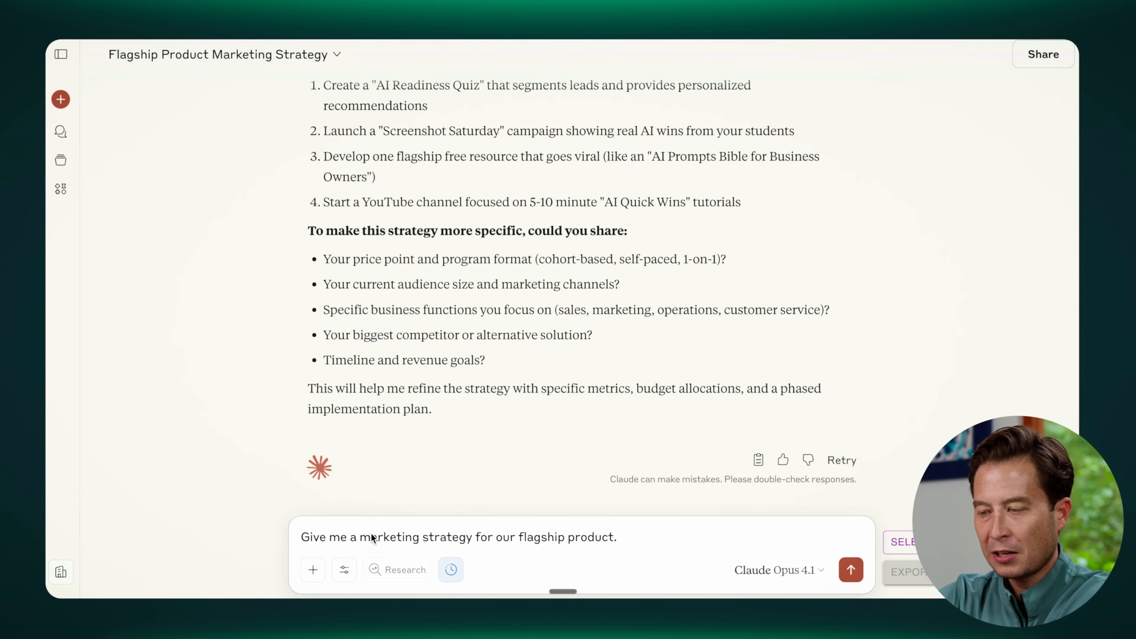
{"action": "left_click", "coordinate": [356, 537]}
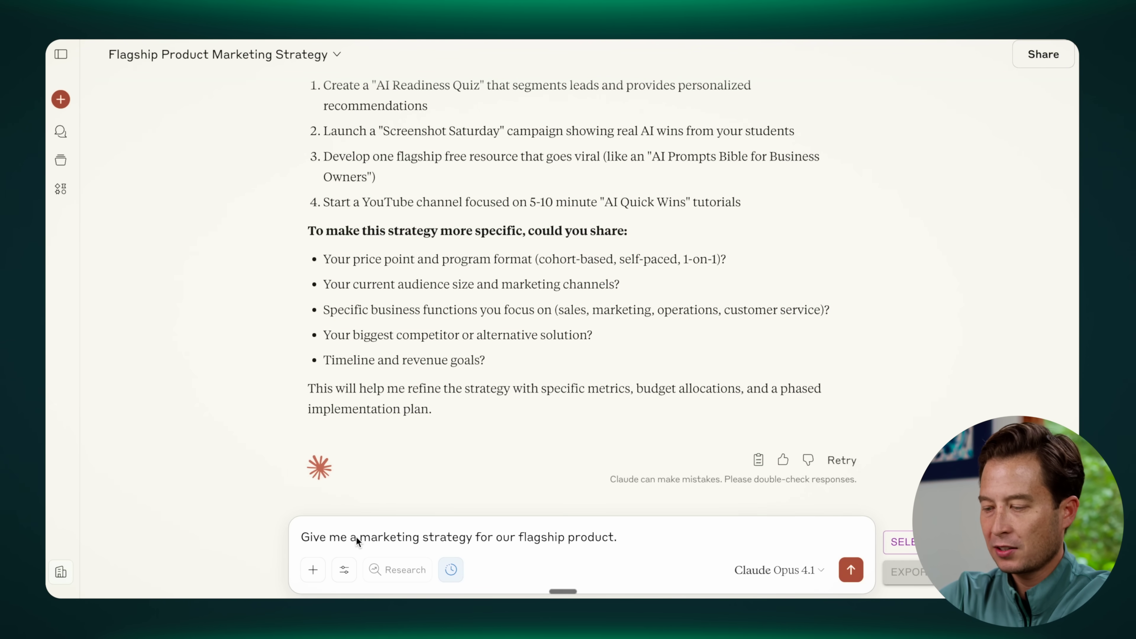
{"action": "type", "text": "n in"}
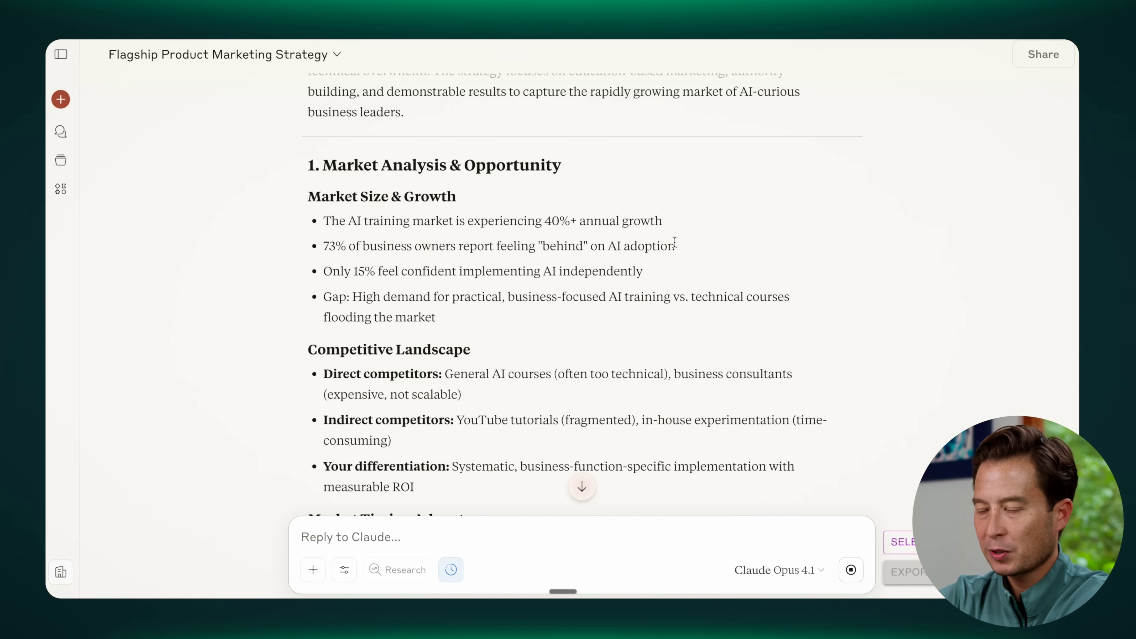
{"action": "scroll", "coordinate": [674, 242], "scroll_direction": "down", "scroll_amount": 6}
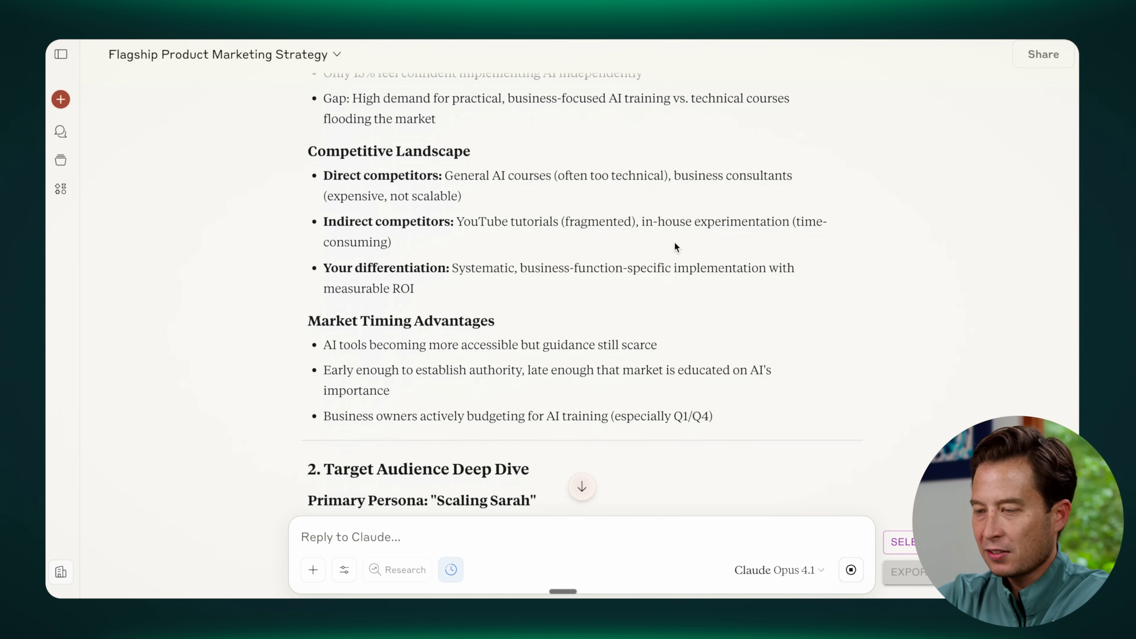
{"action": "scroll", "coordinate": [674, 243], "scroll_direction": "up", "scroll_amount": 7}
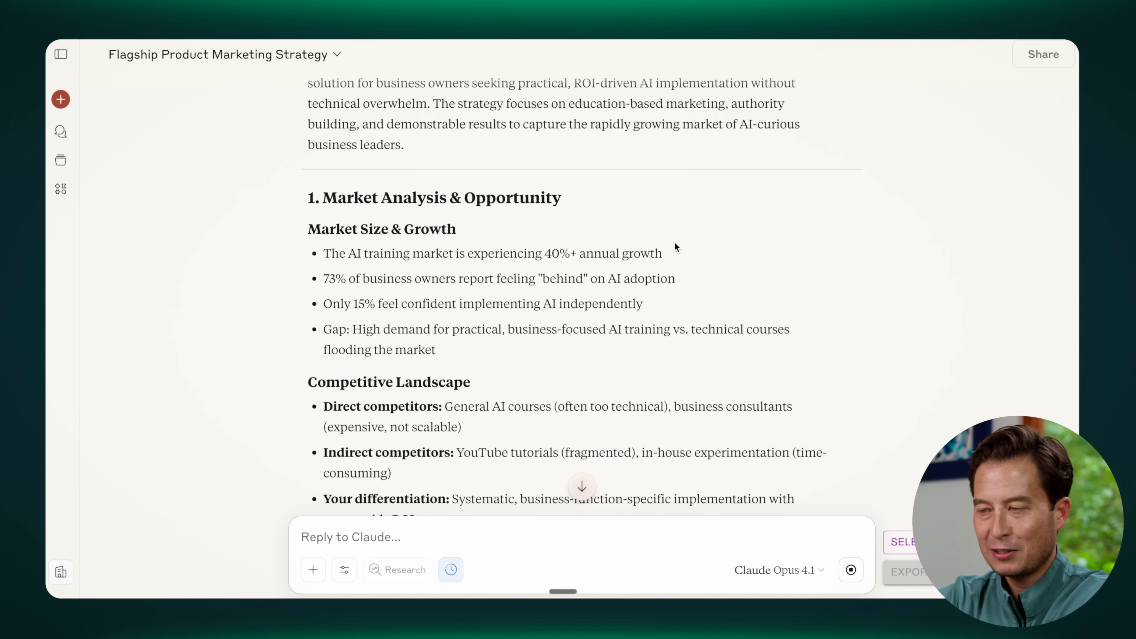
{"action": "scroll", "coordinate": [675, 245], "scroll_direction": "down", "scroll_amount": 2}
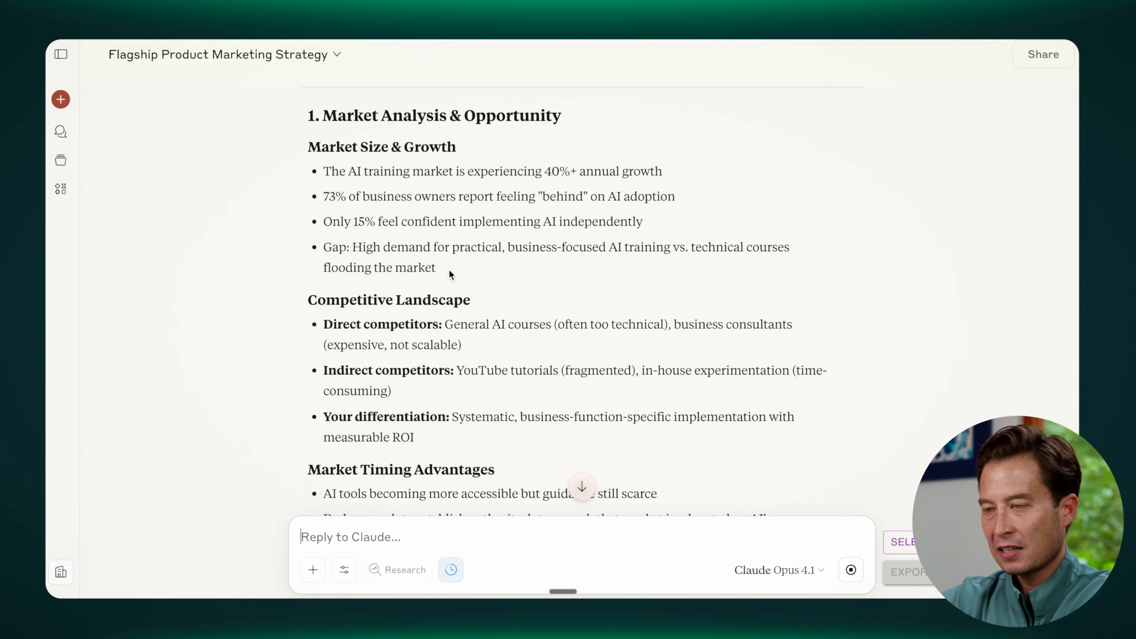
{"action": "left_click_drag", "start_coordinate": [449, 274], "coordinate": [307, 153]}
{"action": "left_click", "coordinate": [439, 239]}
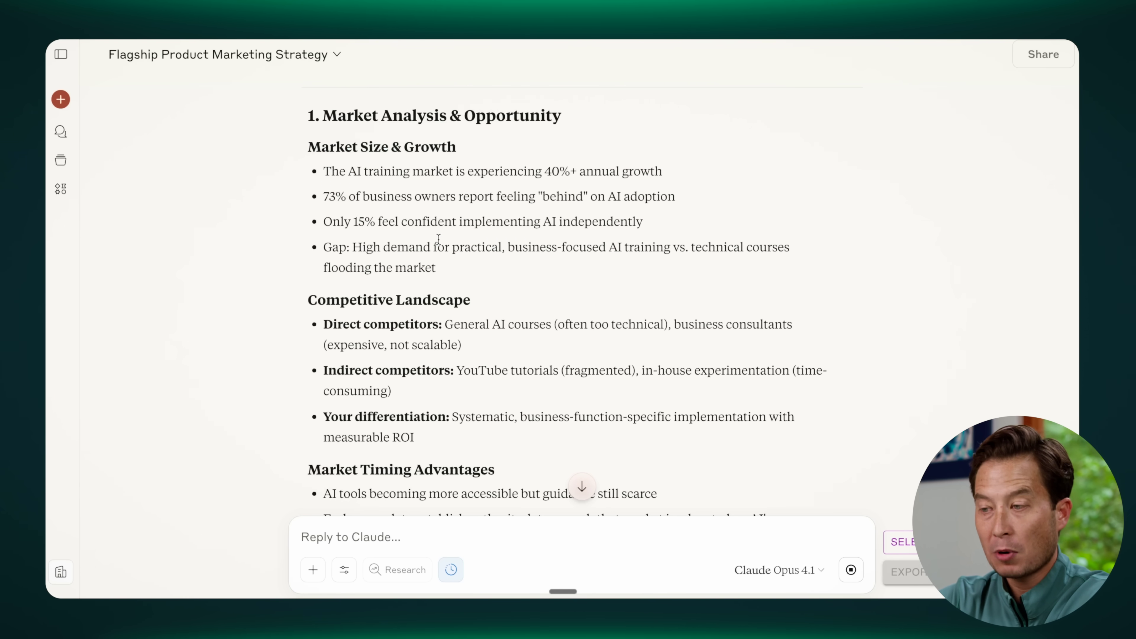
{"action": "scroll", "coordinate": [438, 239], "scroll_direction": "up", "scroll_amount": 1}
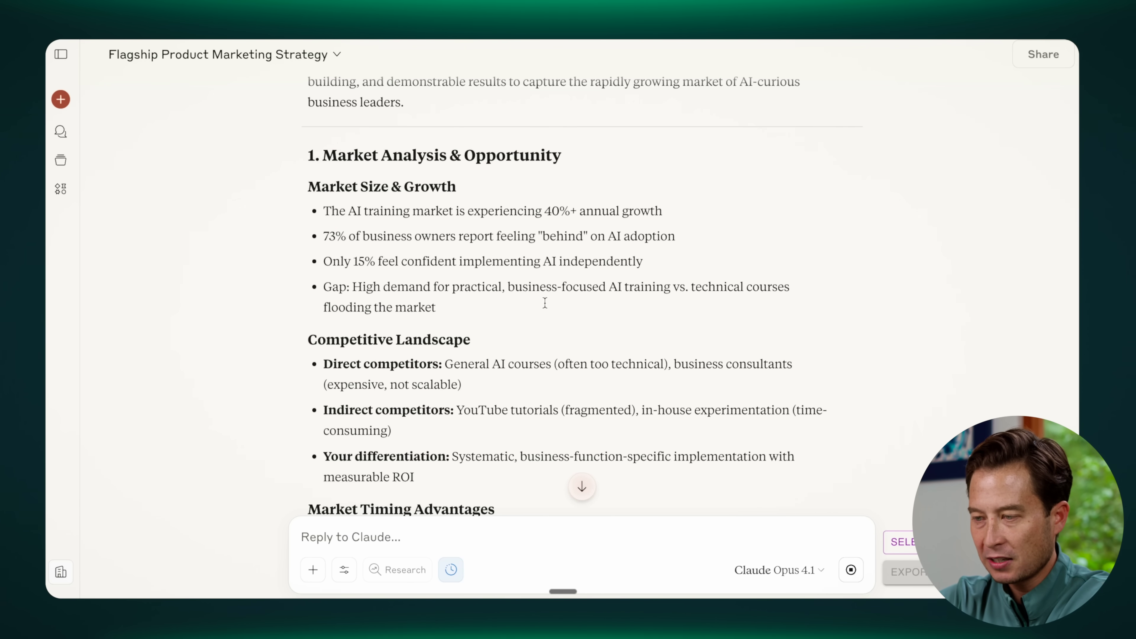
{"action": "scroll", "coordinate": [585, 343], "scroll_direction": "down", "scroll_amount": 3}
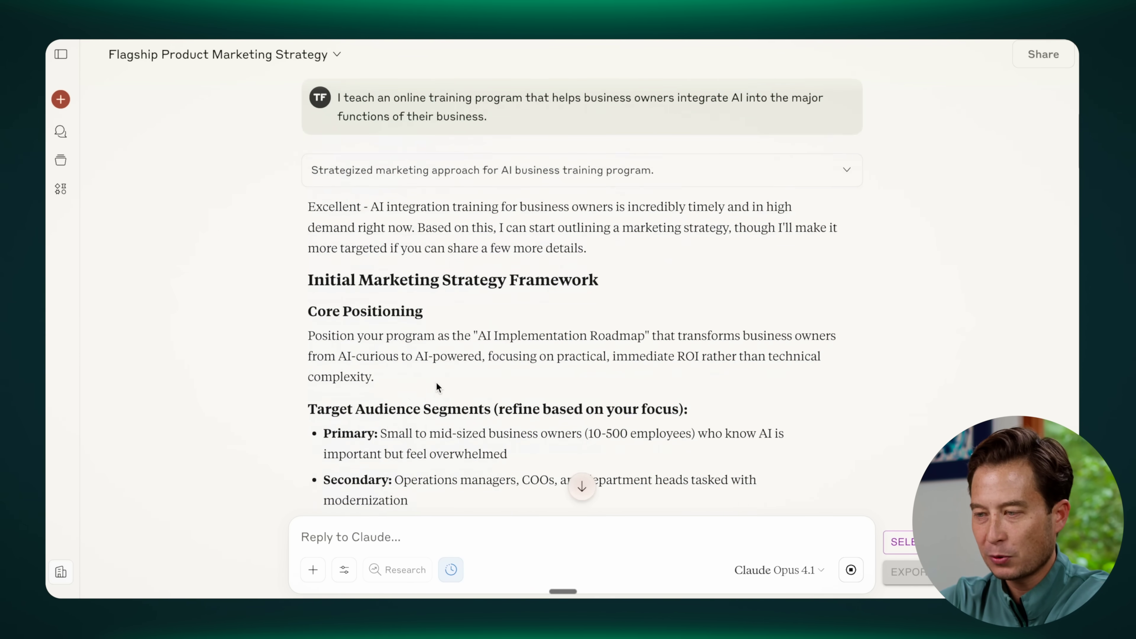
{"action": "scroll", "coordinate": [461, 369], "scroll_direction": "down", "scroll_amount": 20}
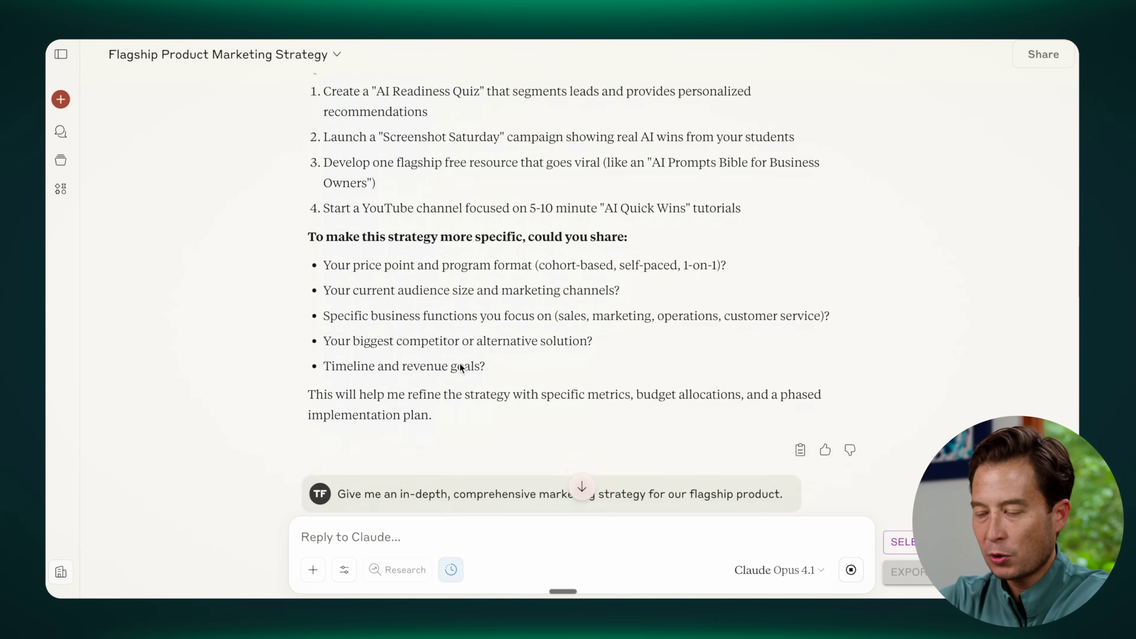
{"action": "scroll", "coordinate": [460, 368], "scroll_direction": "down", "scroll_amount": 20}
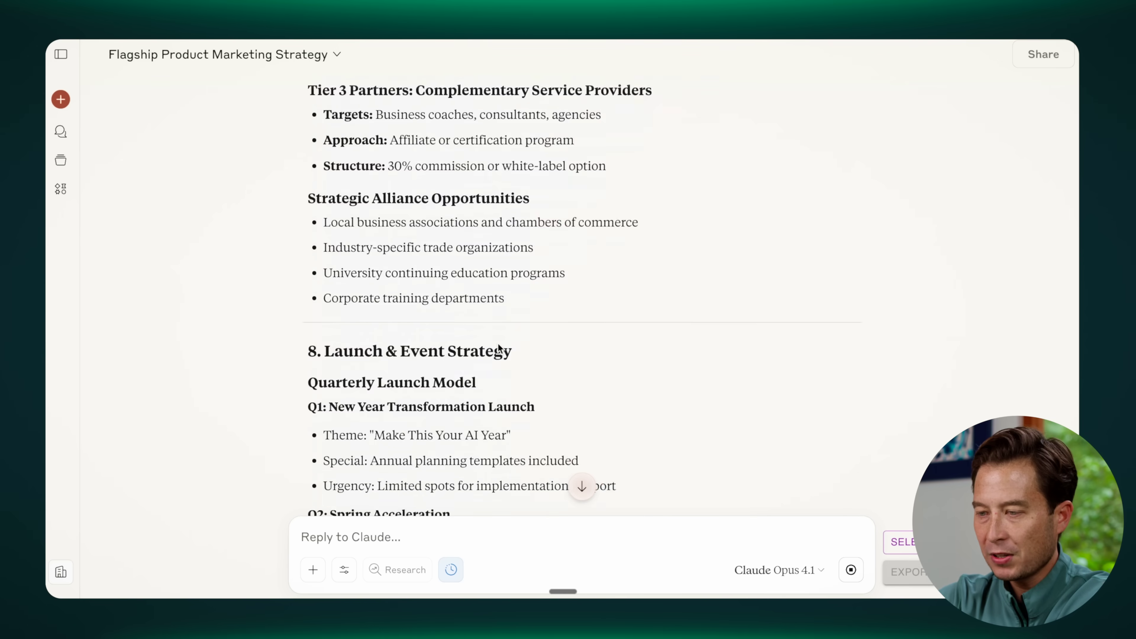
{"action": "scroll", "coordinate": [498, 343], "scroll_direction": "down", "scroll_amount": 20}
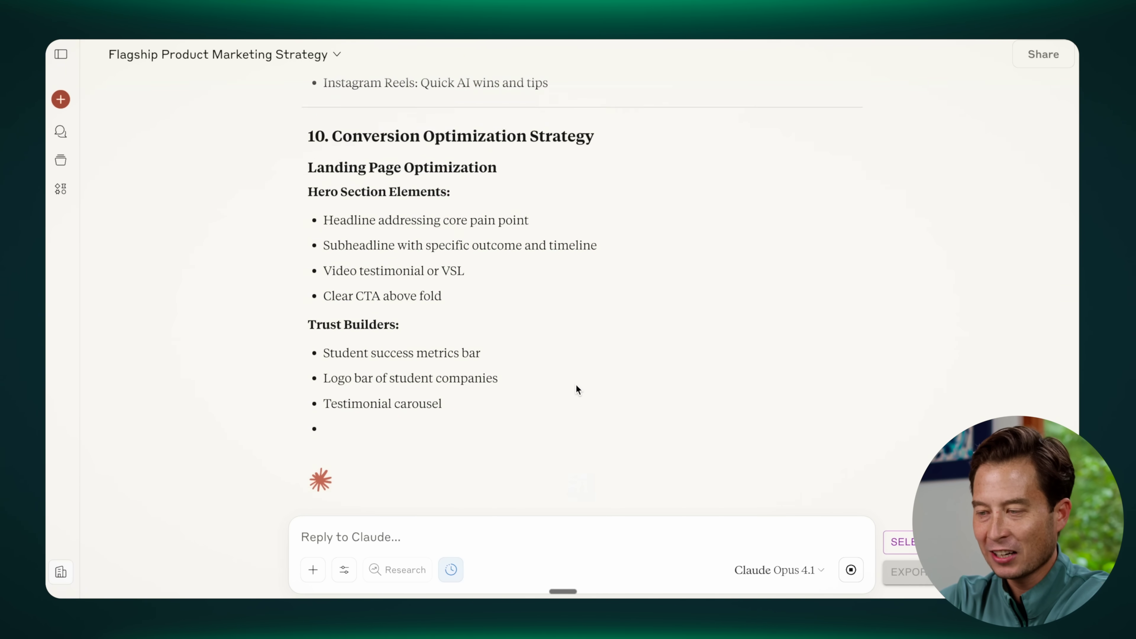
{"action": "scroll", "coordinate": [573, 359], "scroll_direction": "up", "scroll_amount": 2}
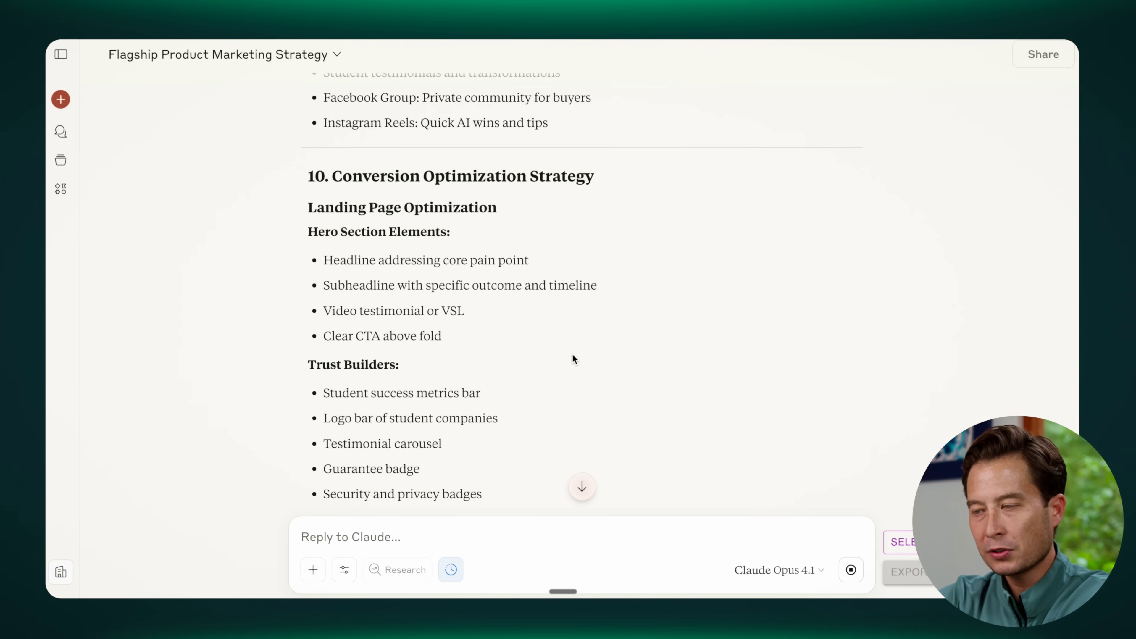
{"action": "scroll", "coordinate": [524, 226], "scroll_direction": "up", "scroll_amount": 6}
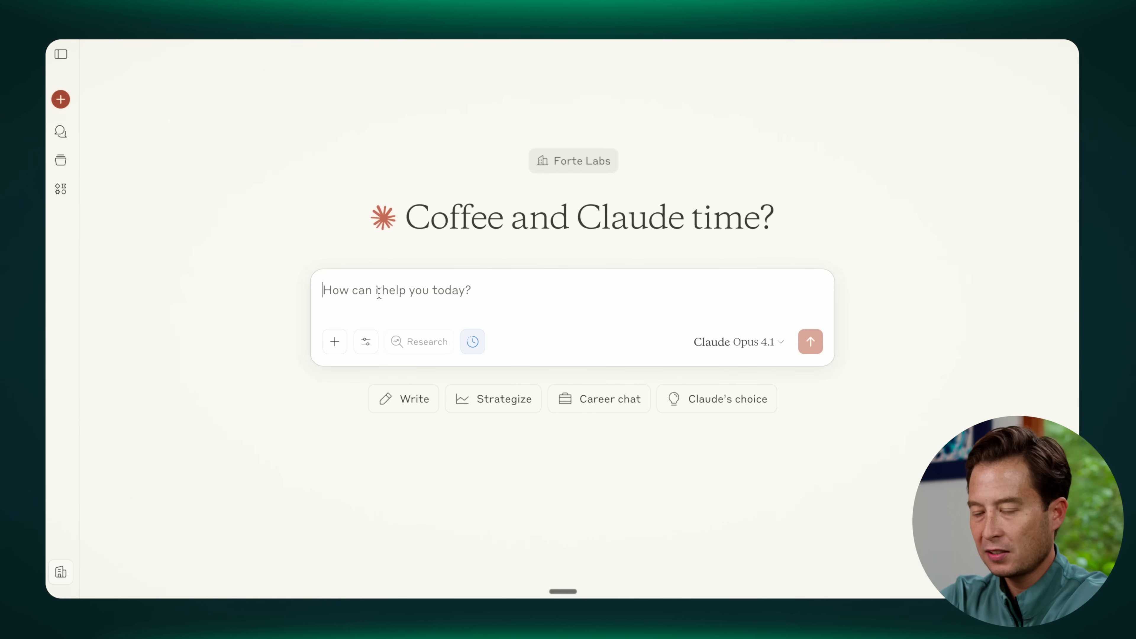
Step: Paste the in-depth strategy prompt in the new chat and dictate the AI training program description
{"action": "type", "text": "Give me an in-depth, comprehensive marketing strategy for our flagship product,"}
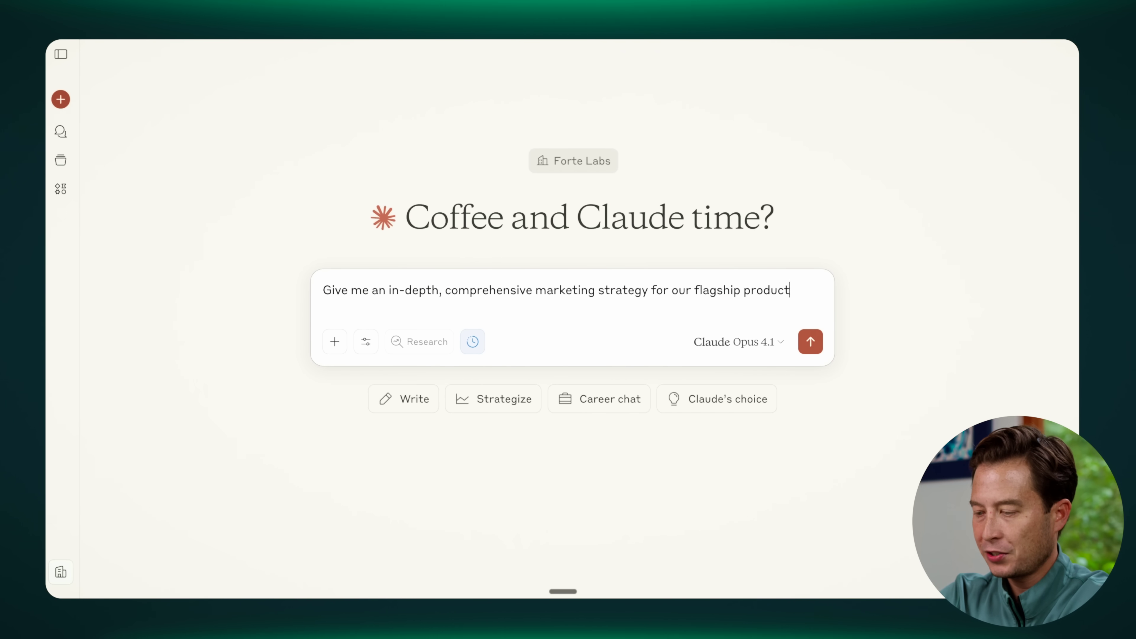
{"action": "key", "text": "fn"}
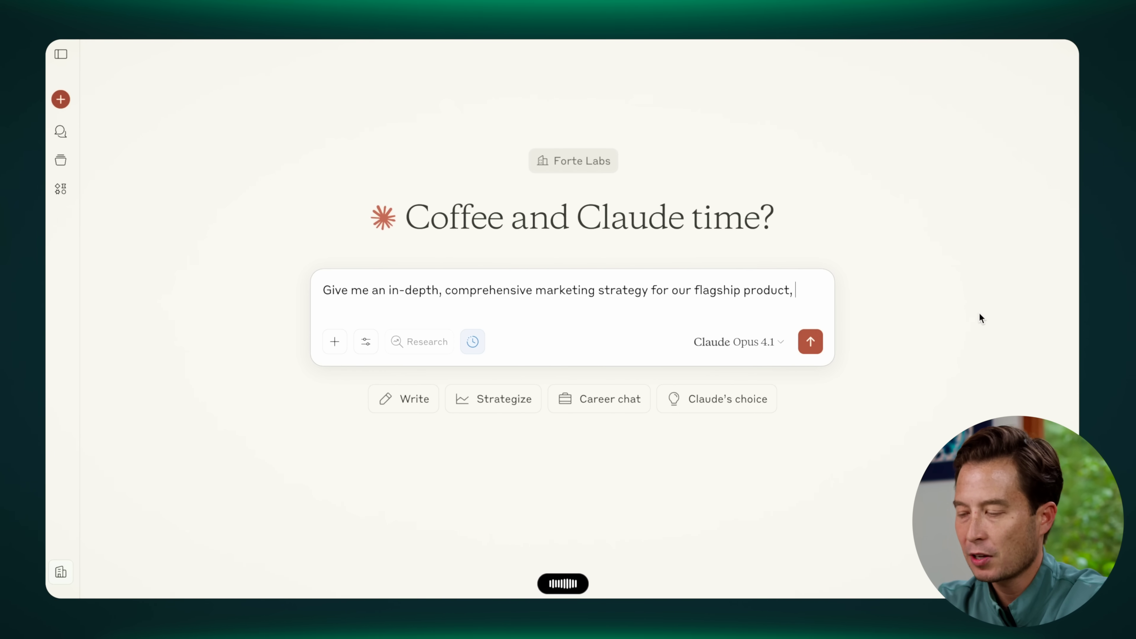
{"action": "key", "text": "fn"}
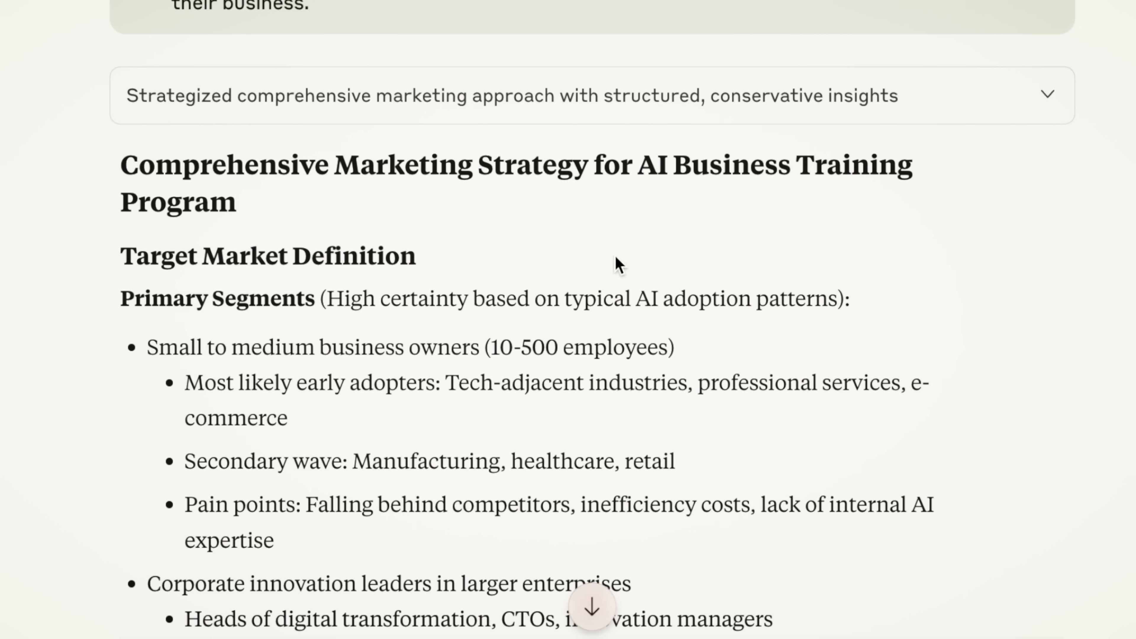
{"action": "scroll", "coordinate": [588, 282], "scroll_direction": "down", "scroll_amount": 20}
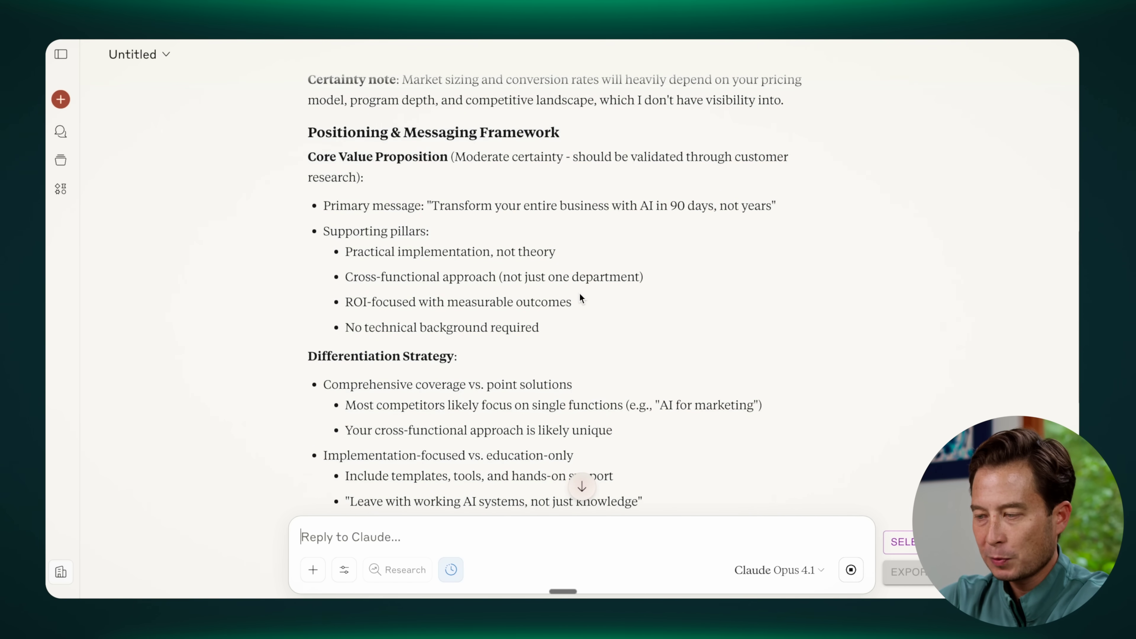
Step: Read the Content Marketing & SEO bullets and the High certainty label on primary segments
{"action": "scroll", "coordinate": [580, 297], "scroll_direction": "down", "scroll_amount": 10}
{"action": "scroll", "coordinate": [579, 298], "scroll_direction": "down", "scroll_amount": 2}
{"action": "scroll", "coordinate": [580, 297], "scroll_direction": "down", "scroll_amount": 1}
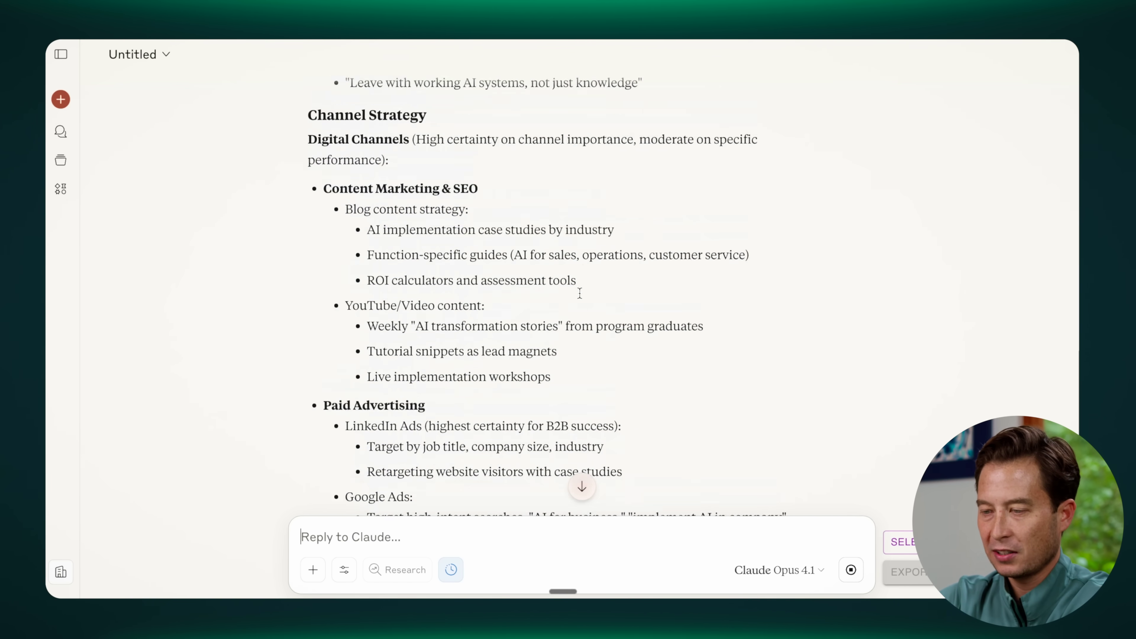
{"action": "scroll", "coordinate": [579, 298], "scroll_direction": "up", "scroll_amount": 2}
{"action": "left_click_drag", "start_coordinate": [554, 413], "coordinate": [313, 228]}
{"action": "left_click", "coordinate": [502, 233]}
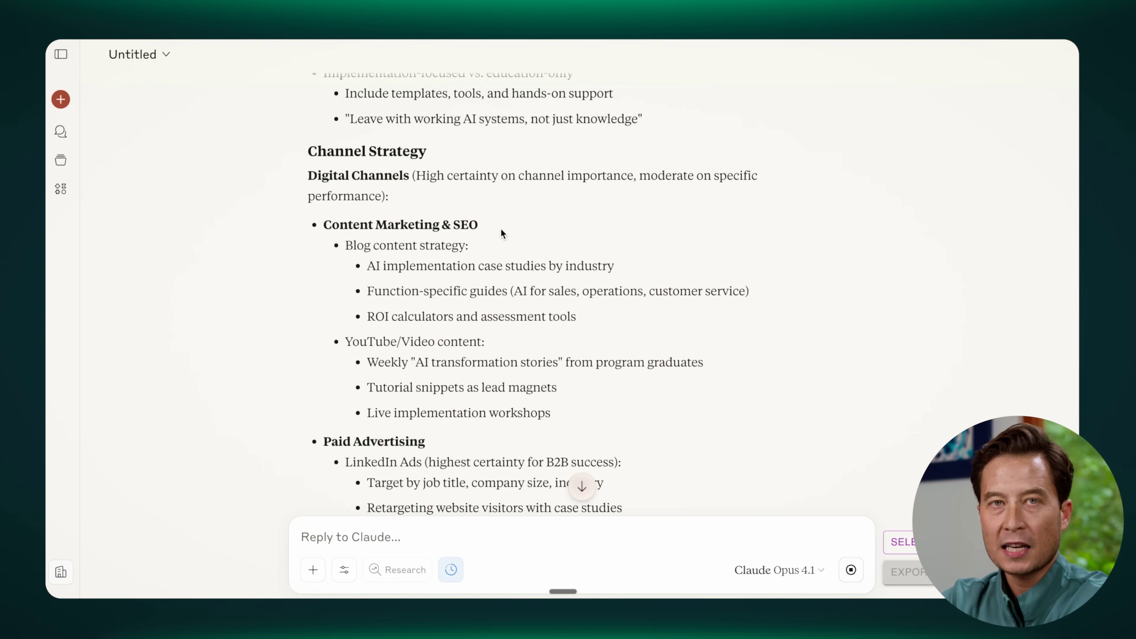
{"action": "scroll", "coordinate": [535, 239], "scroll_direction": "up", "scroll_amount": 15}
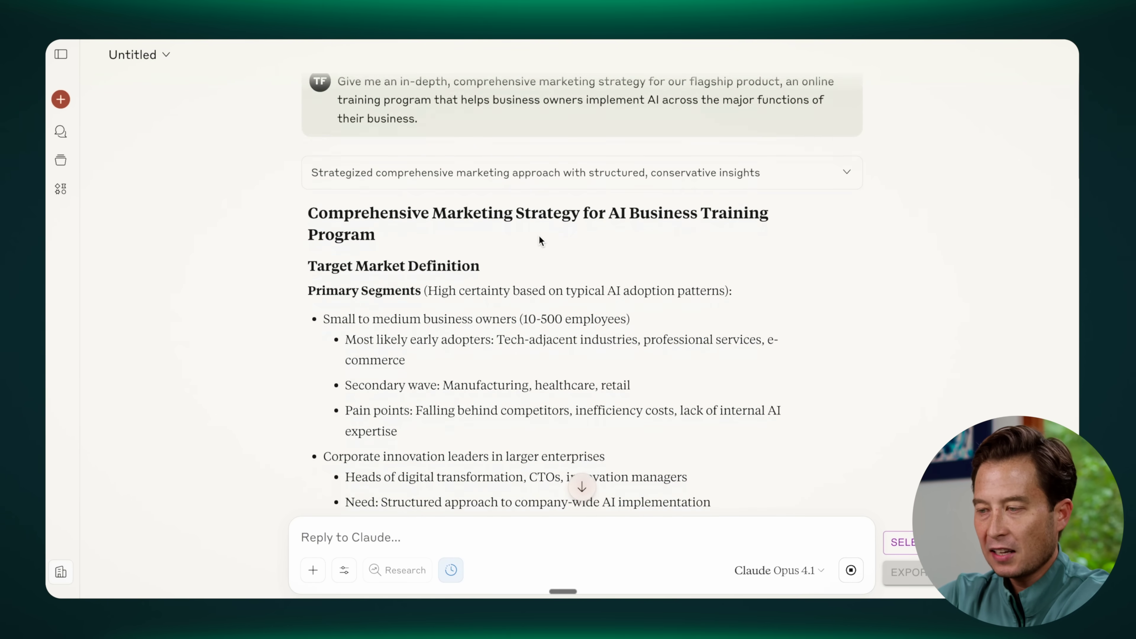
{"action": "scroll", "coordinate": [527, 242], "scroll_direction": "down", "scroll_amount": 2}
{"action": "left_click_drag", "start_coordinate": [479, 242], "coordinate": [424, 245]}
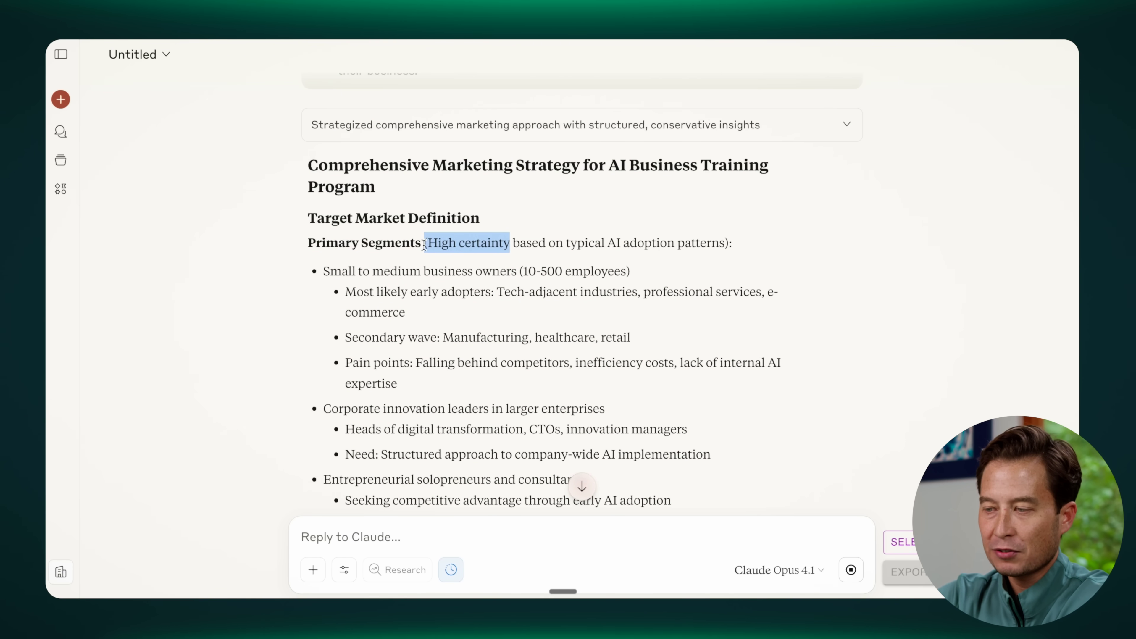
{"action": "left_click", "coordinate": [495, 242]}
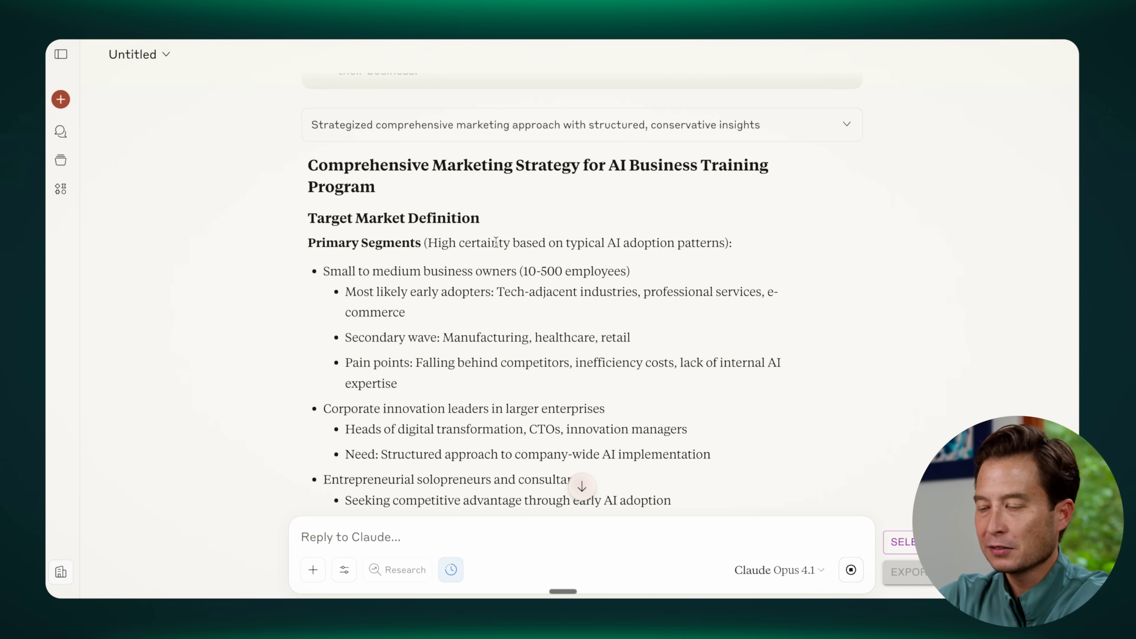
{"action": "left_click_drag", "start_coordinate": [509, 242], "coordinate": [432, 243]}
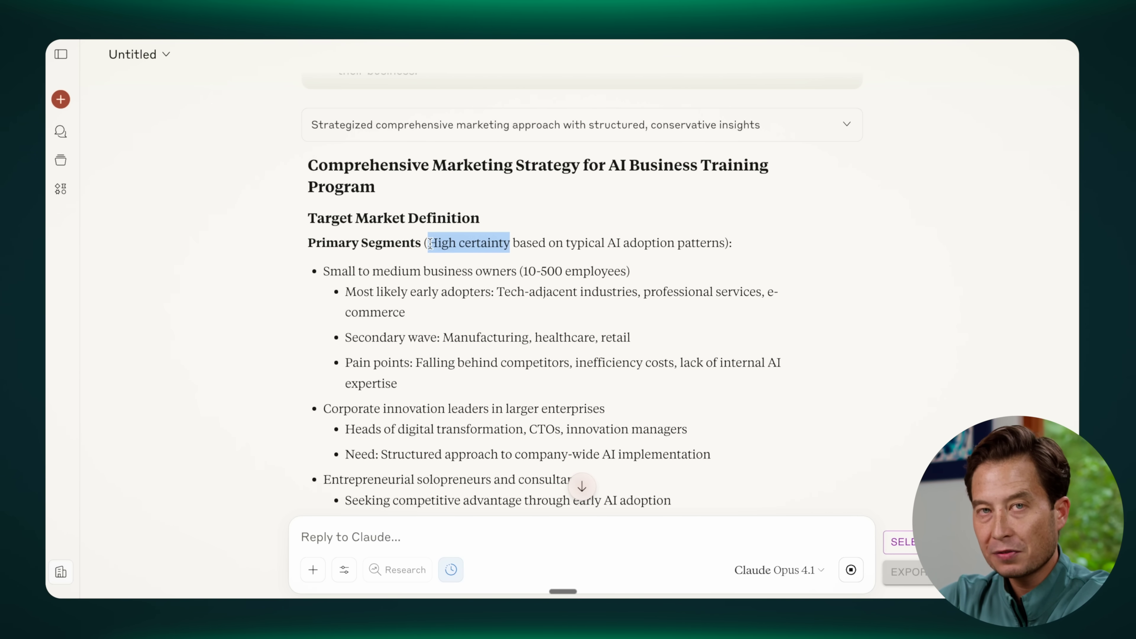
{"action": "left_click", "coordinate": [430, 242]}
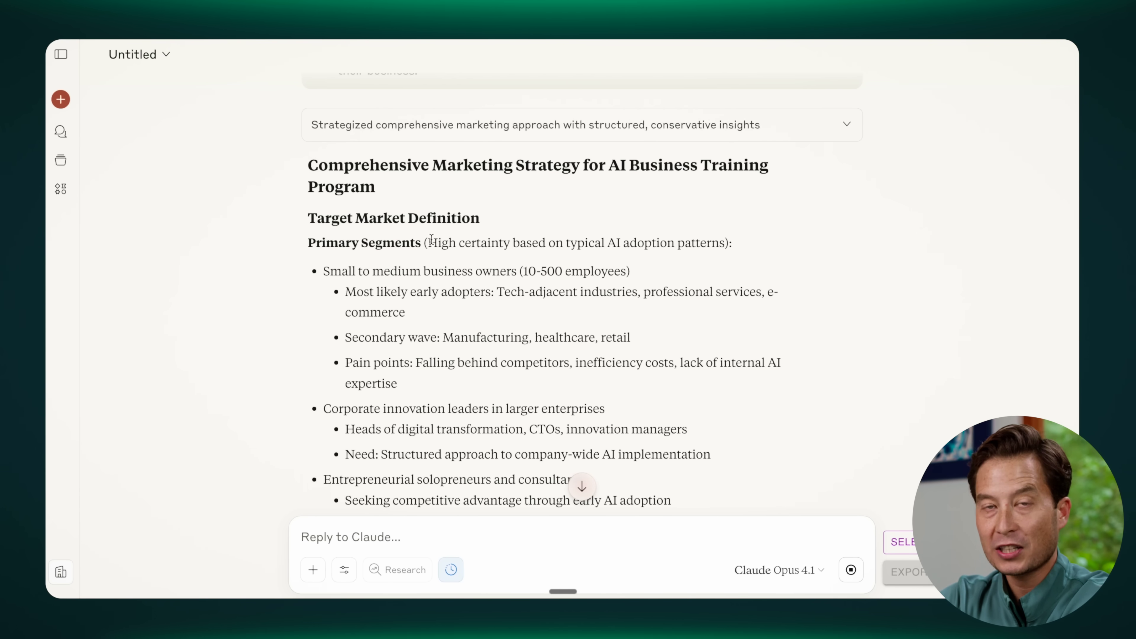
Step: Read the Moderate certainty note, LinkedIn Ads and pricing tiers, then open the account menu
{"action": "scroll", "coordinate": [431, 239], "scroll_direction": "down", "scroll_amount": 8}
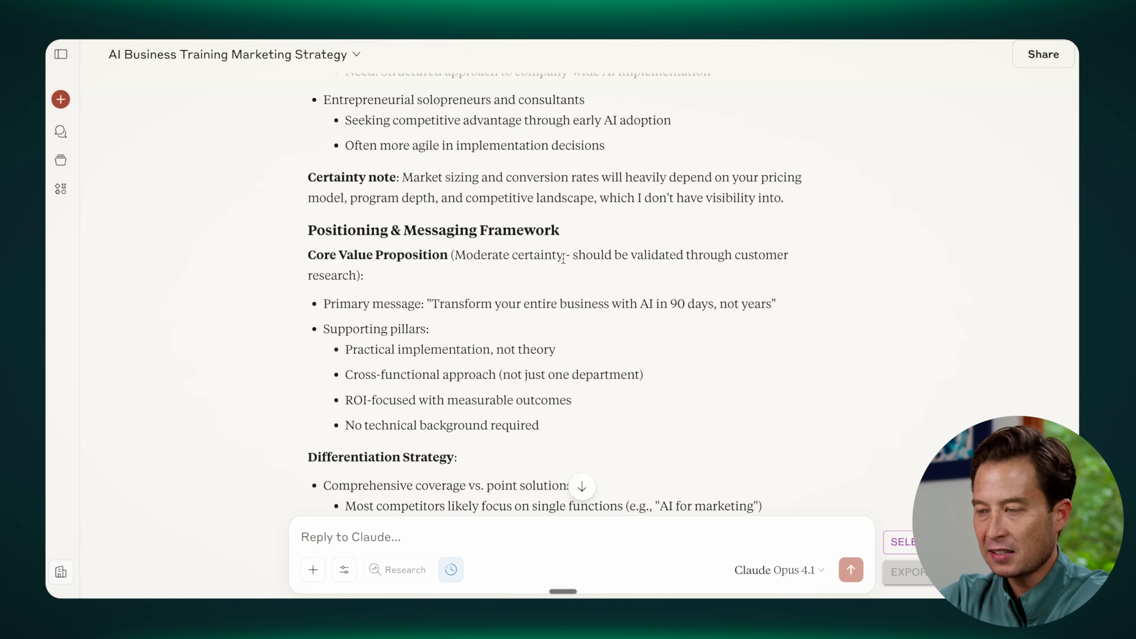
{"action": "left_click_drag", "start_coordinate": [563, 256], "coordinate": [453, 257]}
{"action": "scroll", "coordinate": [644, 356], "scroll_direction": "down", "scroll_amount": 10}
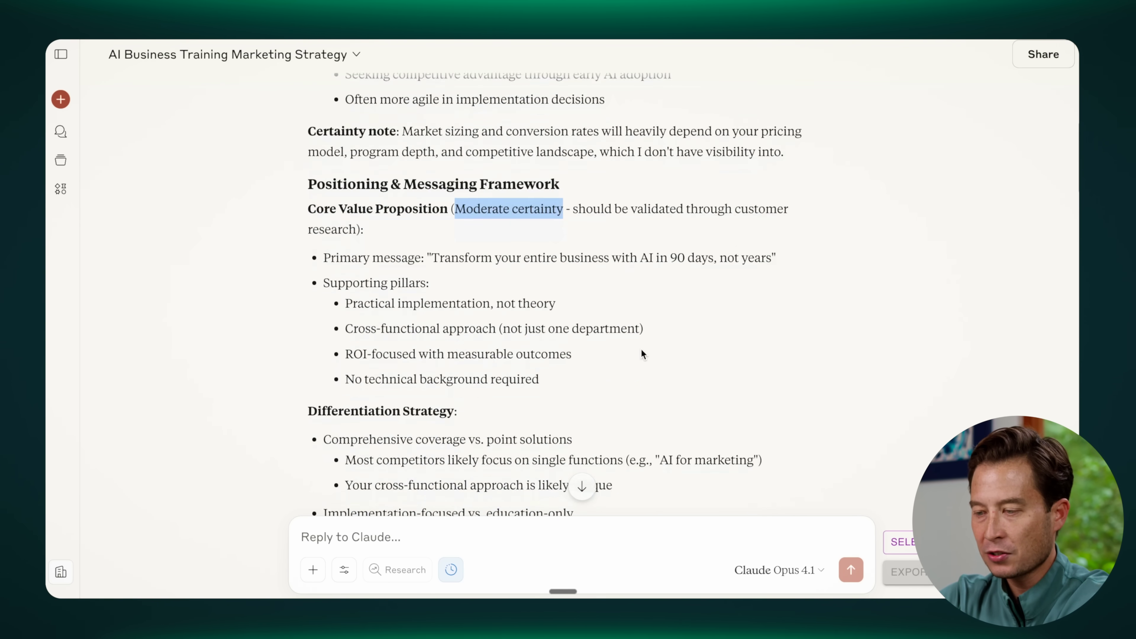
{"action": "scroll", "coordinate": [475, 180], "scroll_direction": "down", "scroll_amount": 5}
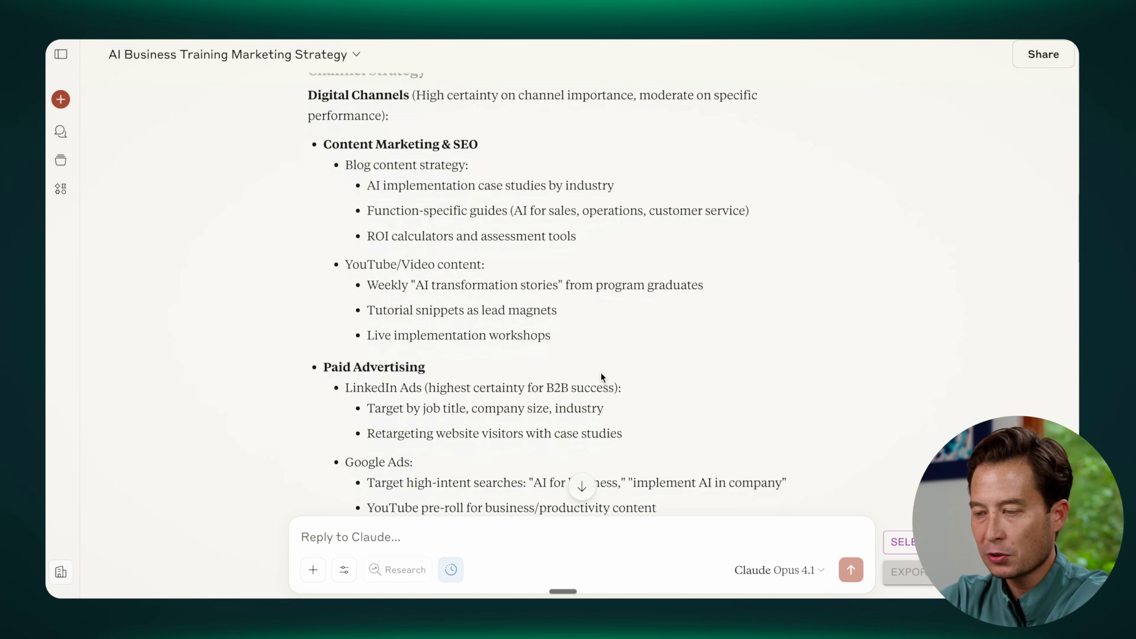
{"action": "left_click_drag", "start_coordinate": [490, 186], "coordinate": [430, 188]}
{"action": "left_click", "coordinate": [430, 188]}
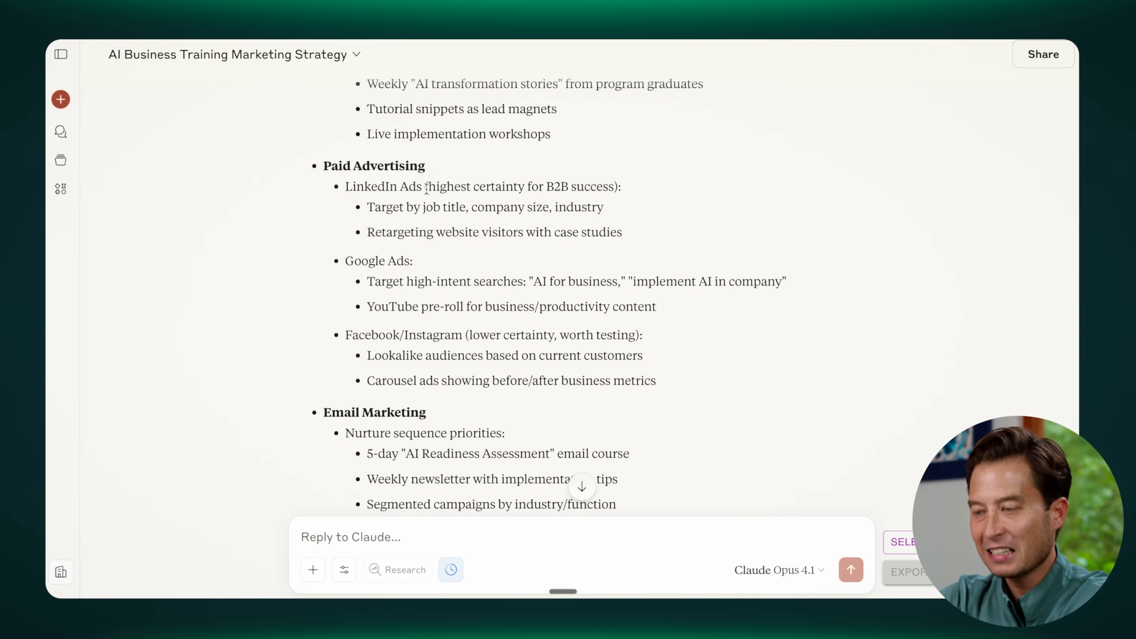
{"action": "scroll", "coordinate": [700, 355], "scroll_direction": "down", "scroll_amount": 8}
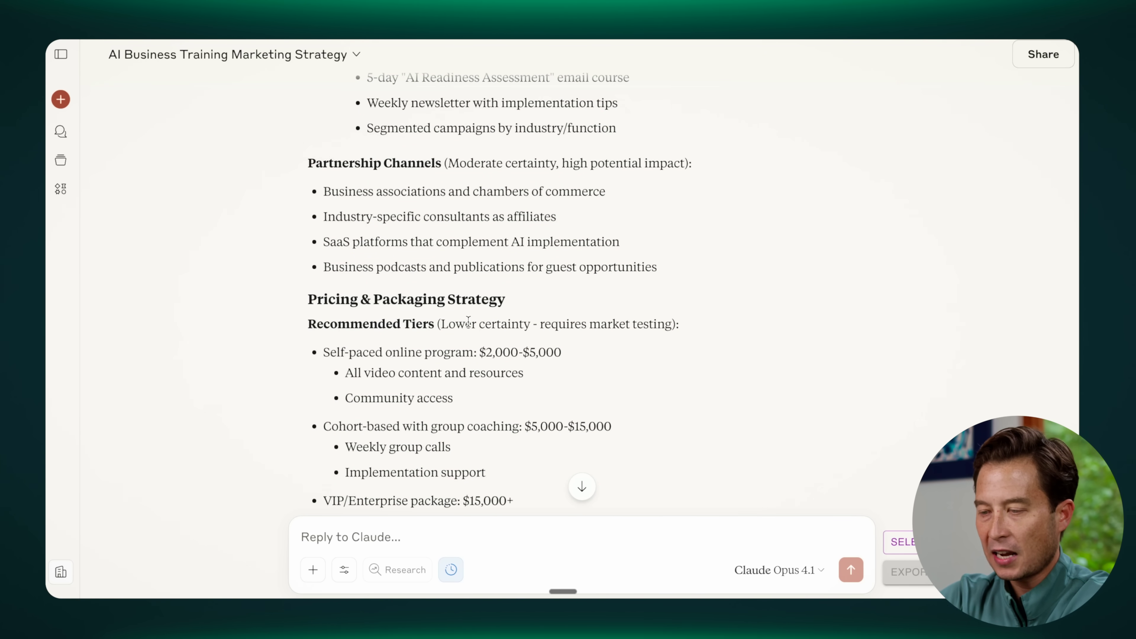
{"action": "scroll", "coordinate": [623, 373], "scroll_direction": "down", "scroll_amount": 4}
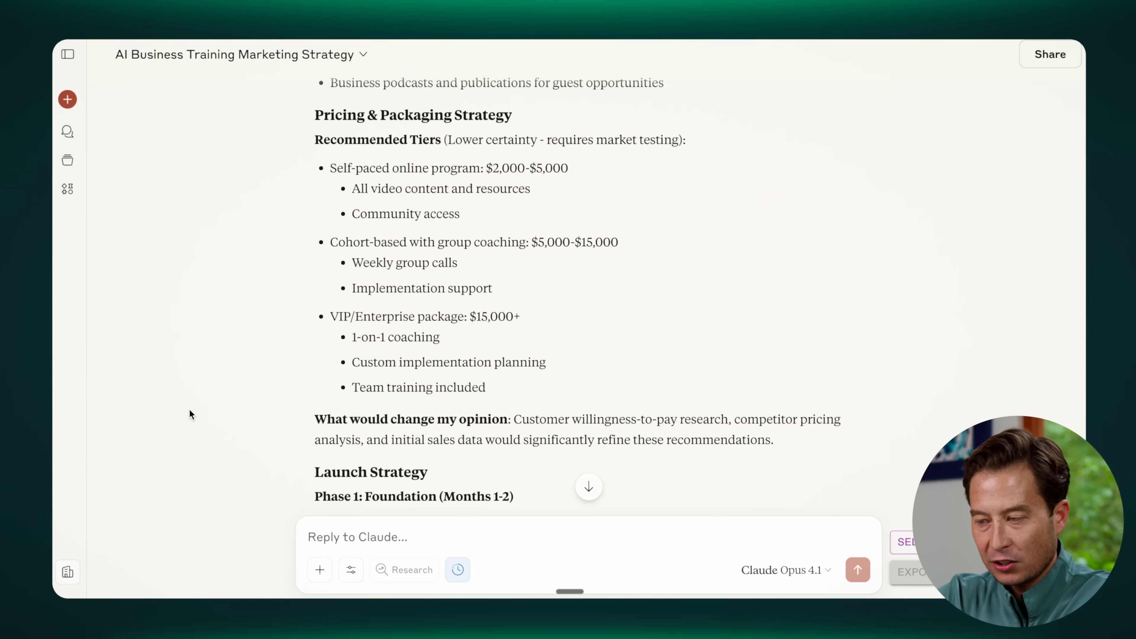
{"action": "left_click", "coordinate": [69, 574]}
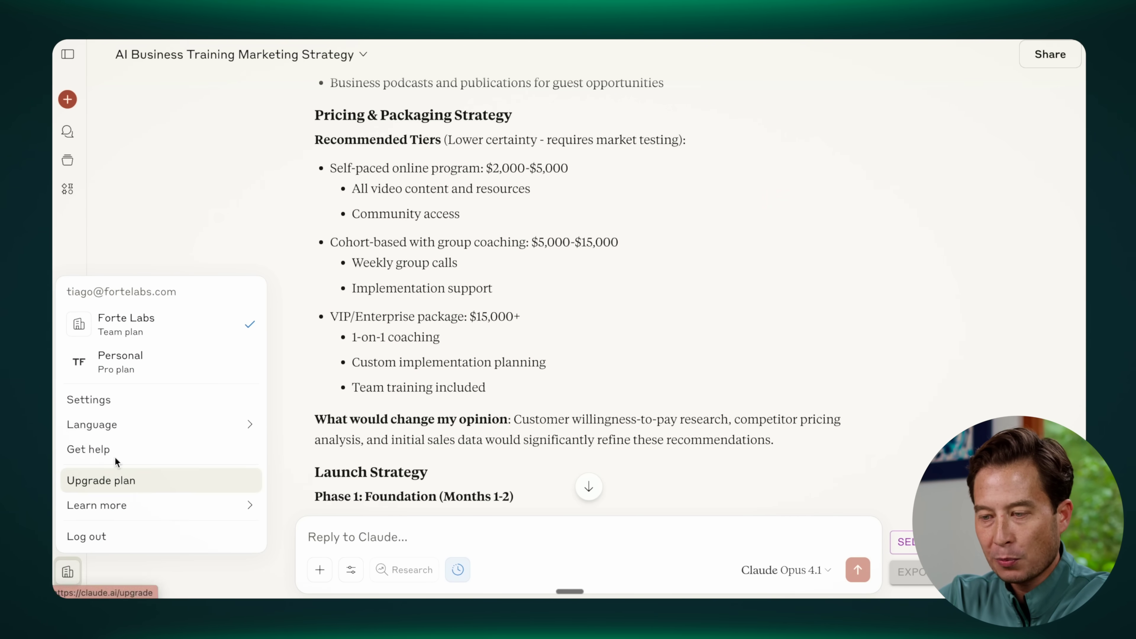
Step: Read the be-conservative and certainty preferences in Profile settings, then start a new chat
{"action": "left_click", "coordinate": [100, 403]}
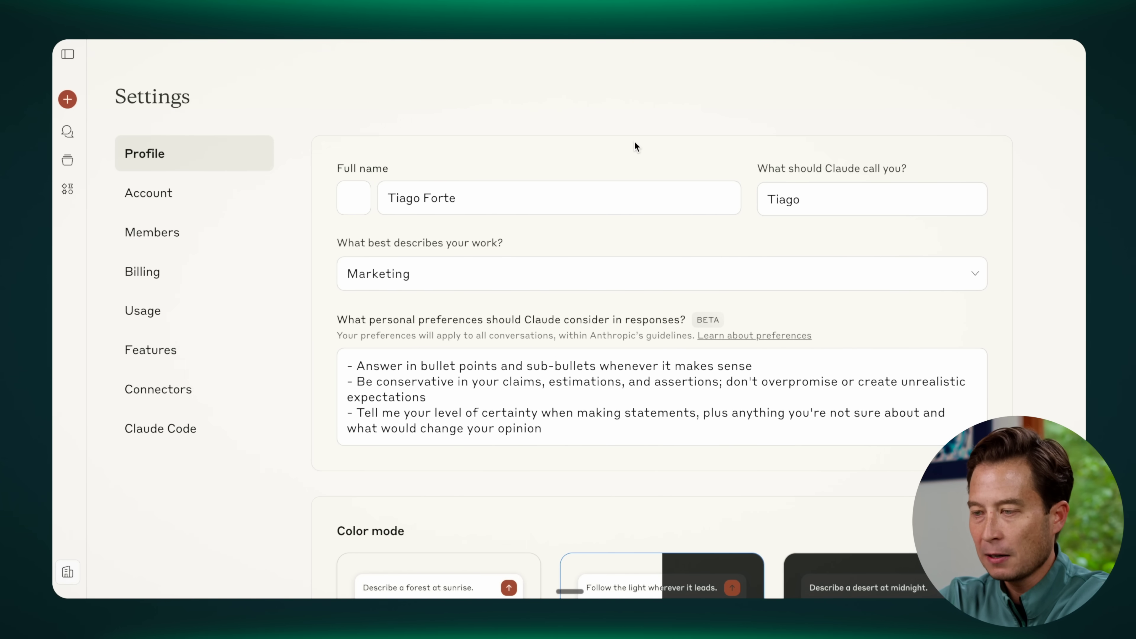
{"action": "scroll", "coordinate": [634, 142], "scroll_direction": "down", "scroll_amount": 2}
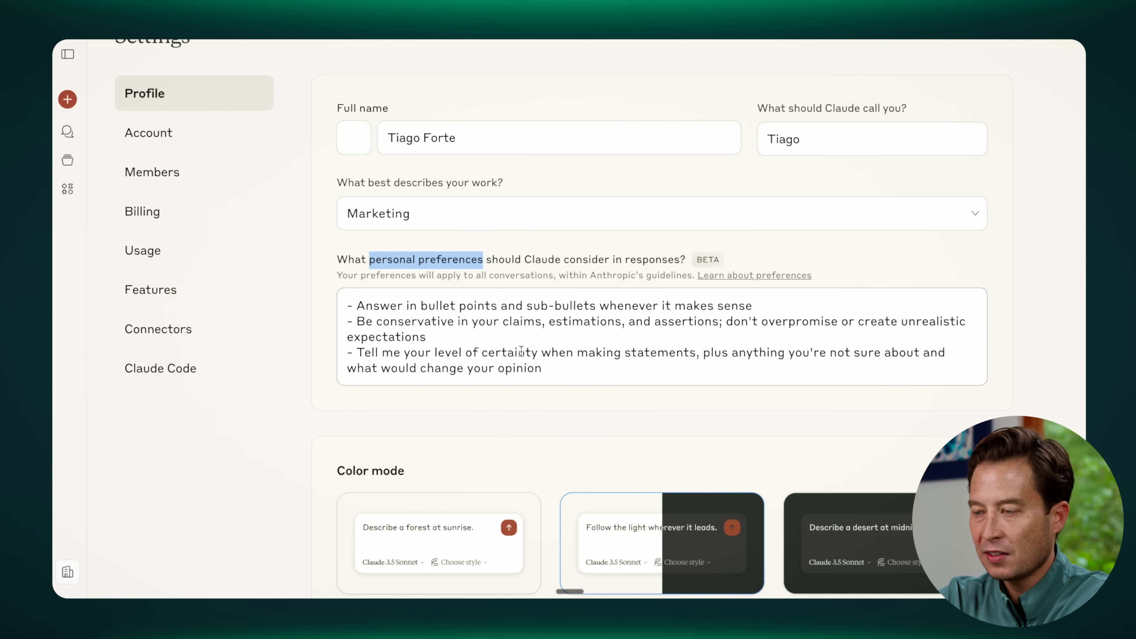
{"action": "left_click", "coordinate": [587, 369]}
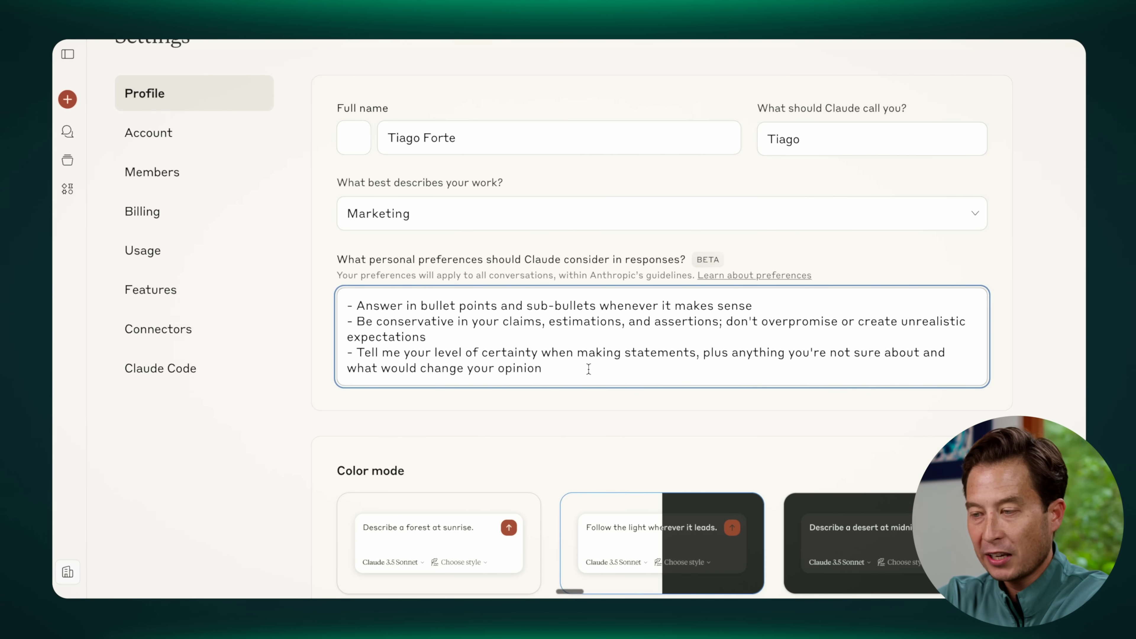
{"action": "left_click_drag", "start_coordinate": [491, 305], "coordinate": [422, 308]}
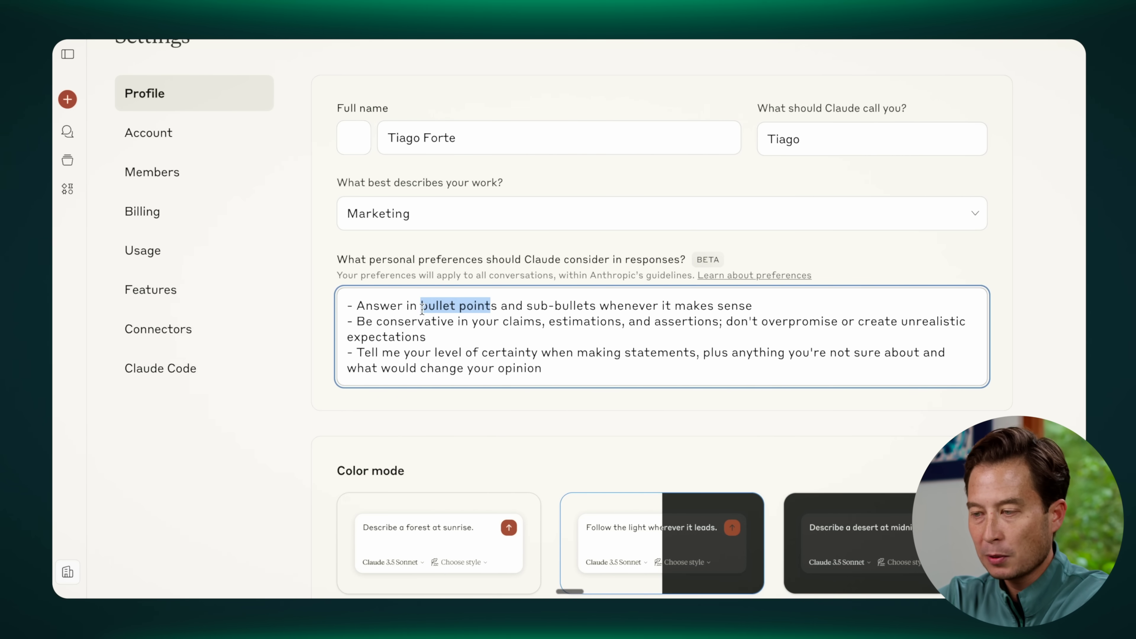
{"action": "left_click", "coordinate": [582, 306]}
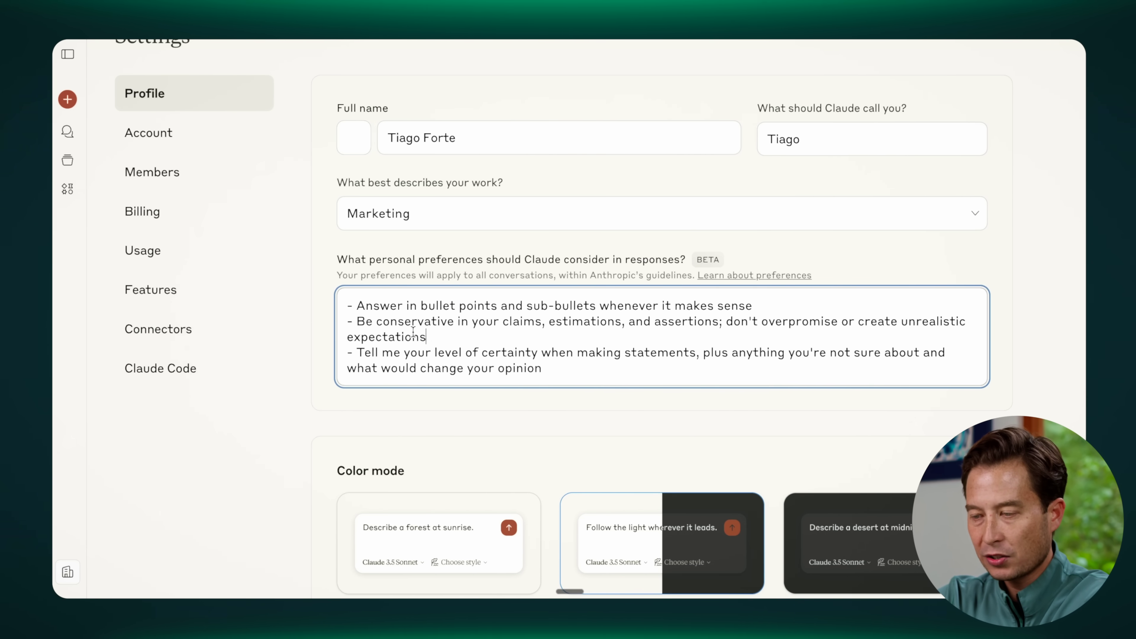
{"action": "left_click", "coordinate": [349, 321], "text": "shift"}
{"action": "left_click_drag", "start_coordinate": [538, 354], "coordinate": [322, 355]}
{"action": "left_click", "coordinate": [478, 363]}
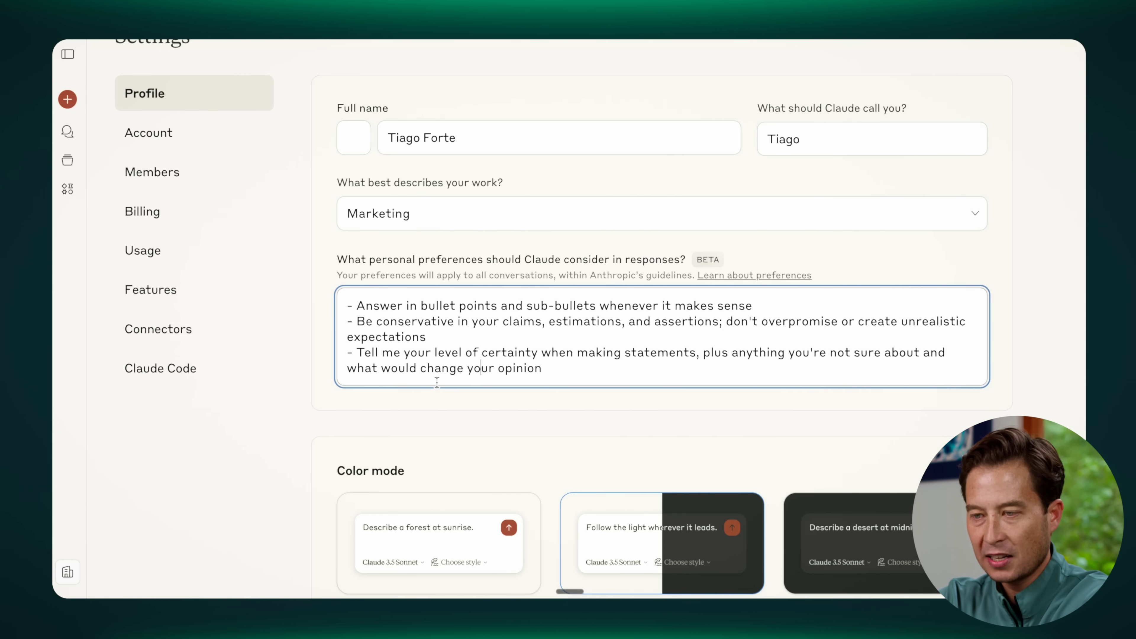
{"action": "left_click", "coordinate": [67, 99]}
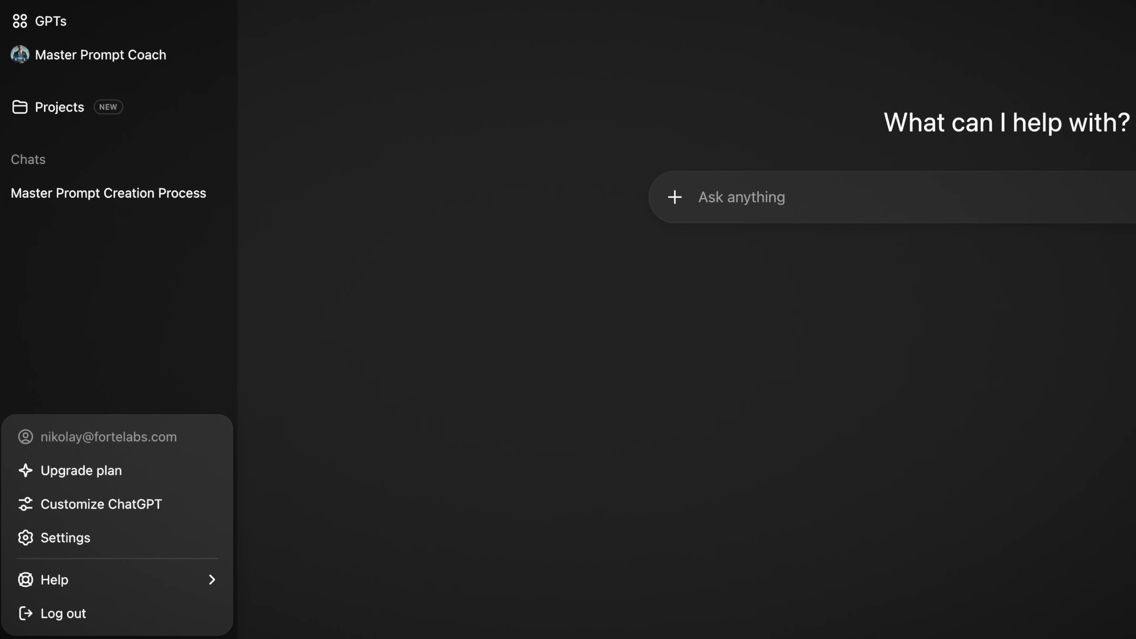
Step: Open Customize ChatGPT through Settings, Personalization and Custom instructions
{"action": "left_click", "coordinate": [79, 543]}
{"action": "left_click", "coordinate": [416, 191]}
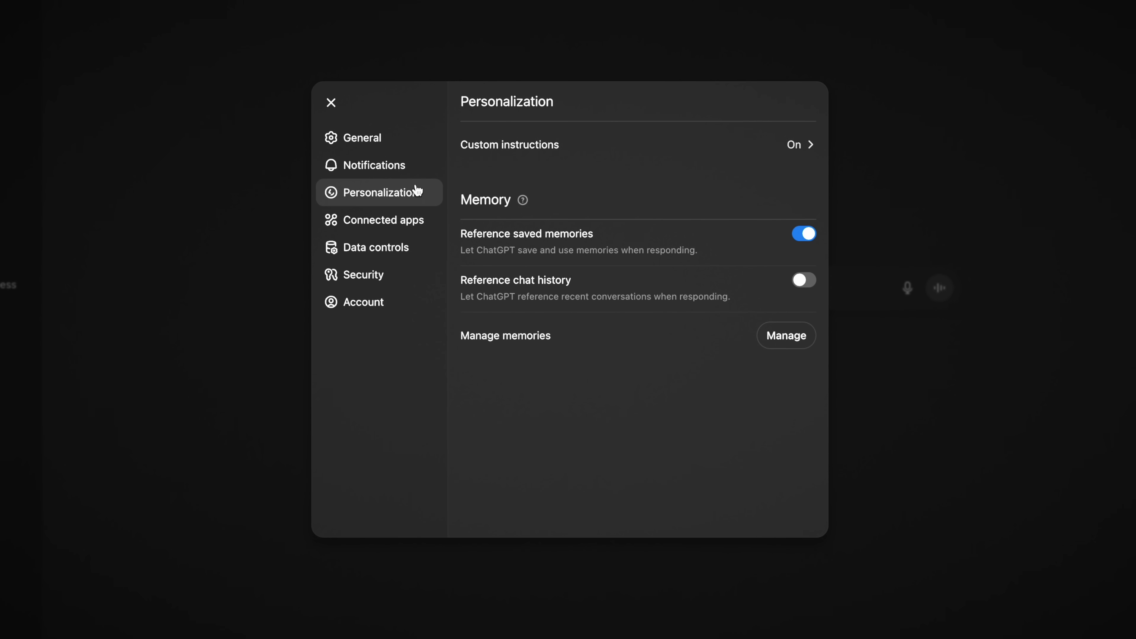
{"action": "left_click", "coordinate": [792, 145]}
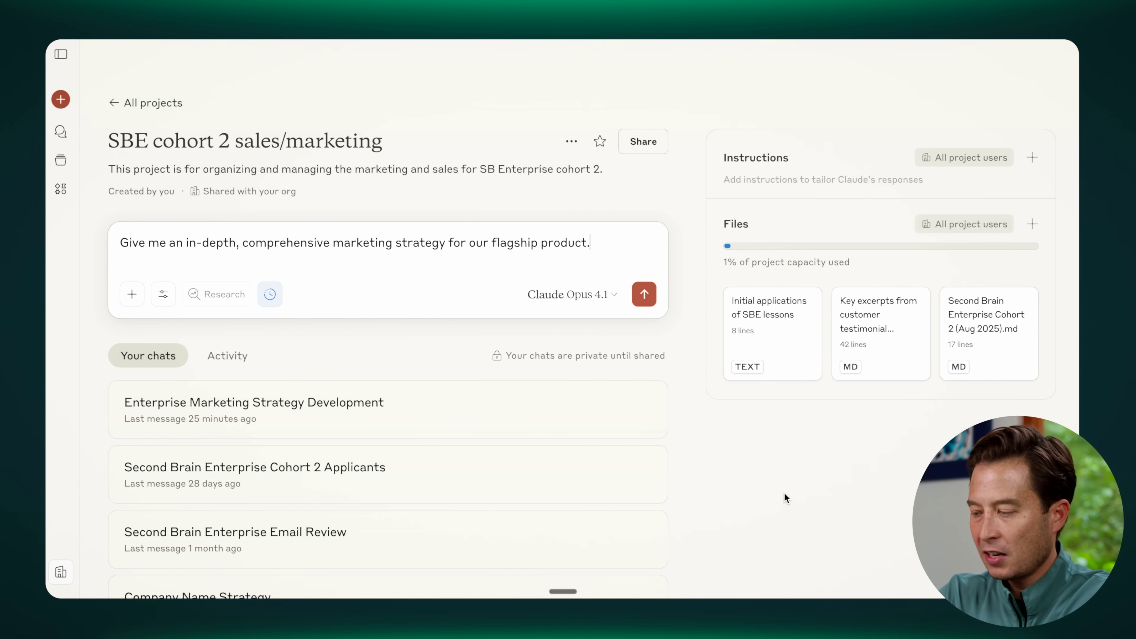
Step: Send the flagship-product prompt and point out 'Second Brain Enterprise (SBE)' and 'Cohort 2' in the answer
{"action": "key", "text": "Return"}
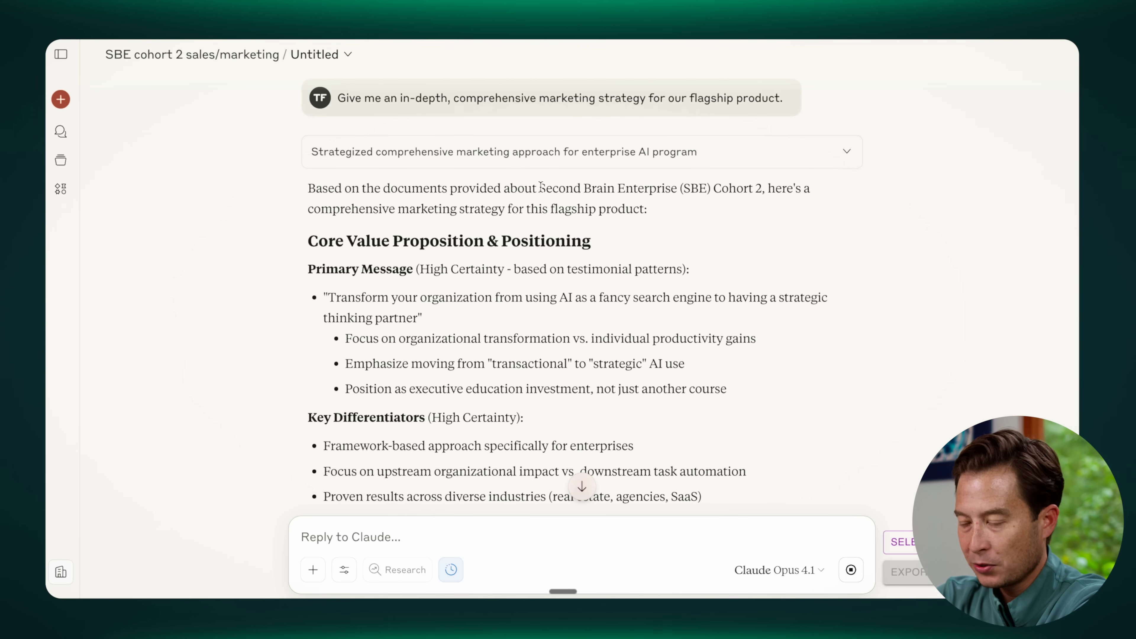
{"action": "left_click_drag", "start_coordinate": [540, 186], "coordinate": [714, 187]}
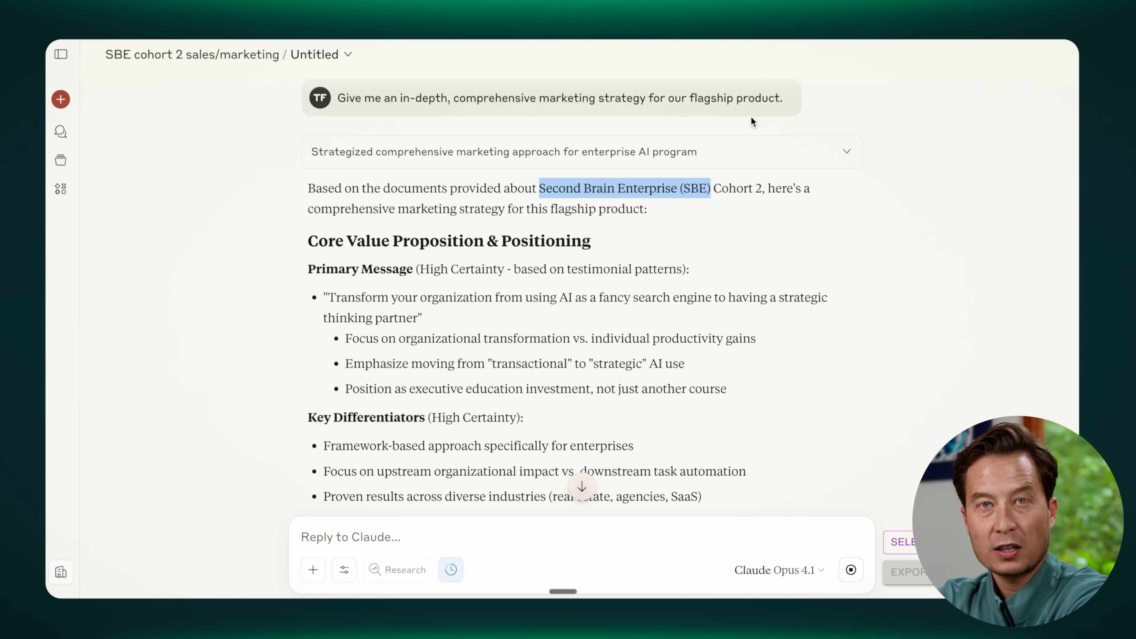
{"action": "left_click", "coordinate": [717, 188]}
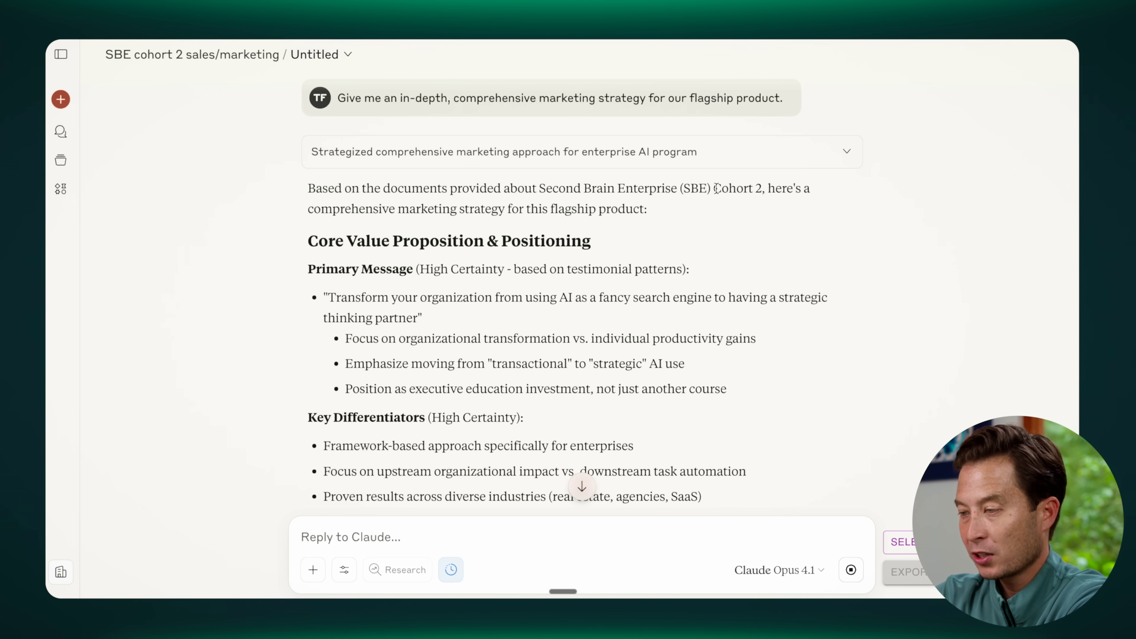
{"action": "left_click_drag", "start_coordinate": [715, 188], "coordinate": [759, 188]}
{"action": "left_click", "coordinate": [759, 188]}
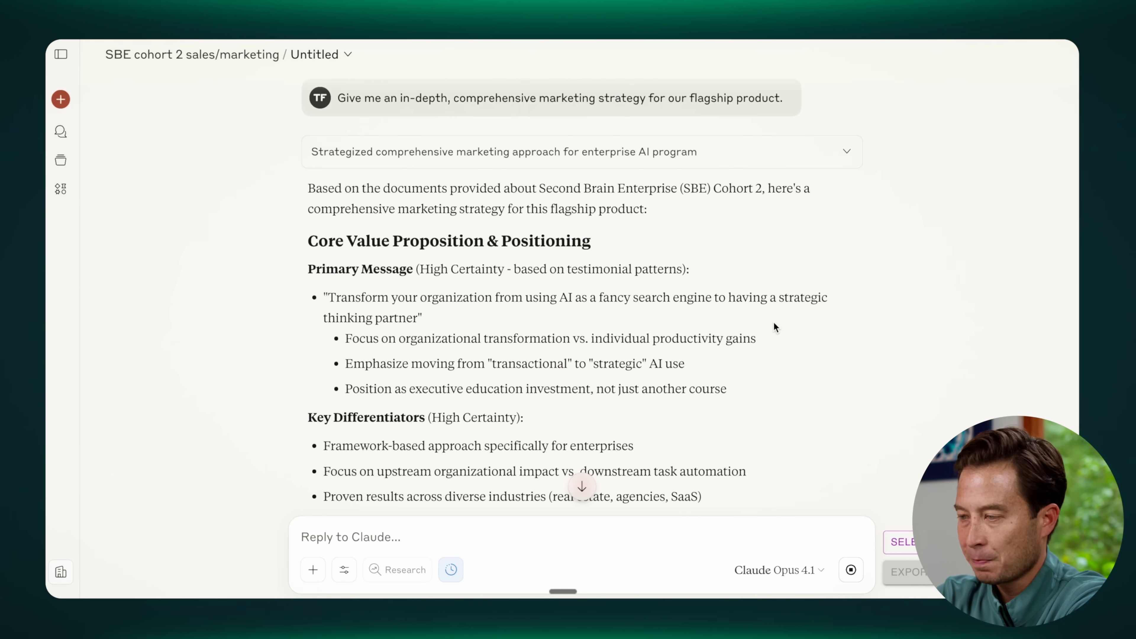
{"action": "scroll", "coordinate": [773, 323], "scroll_direction": "down", "scroll_amount": 3}
{"action": "scroll", "coordinate": [773, 322], "scroll_direction": "down", "scroll_amount": 8}
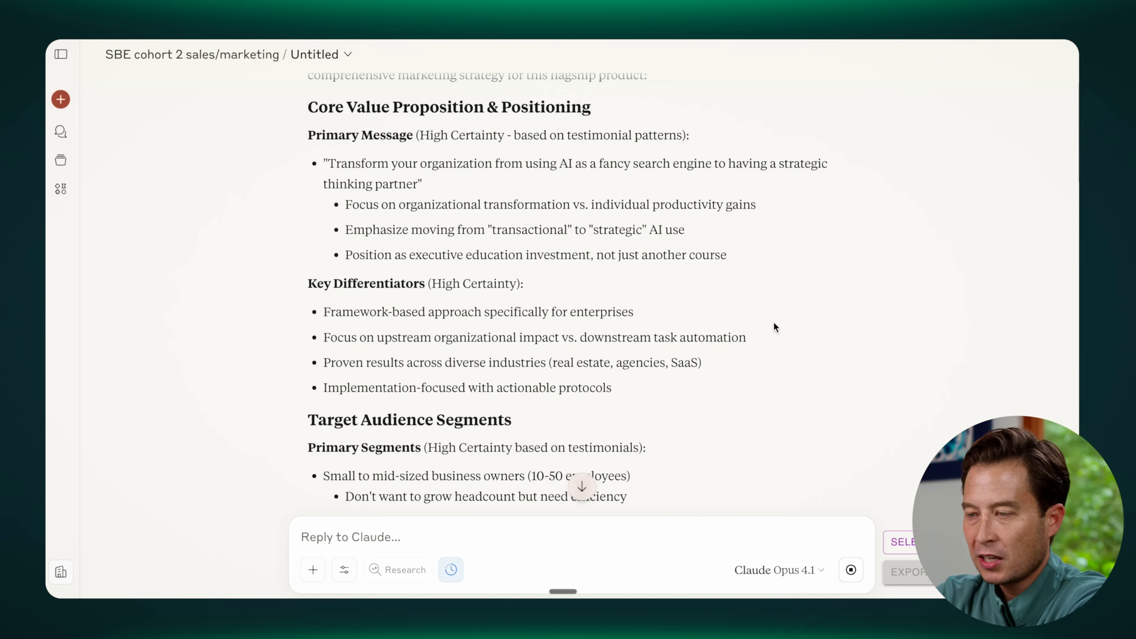
{"action": "scroll", "coordinate": [774, 323], "scroll_direction": "down", "scroll_amount": 3}
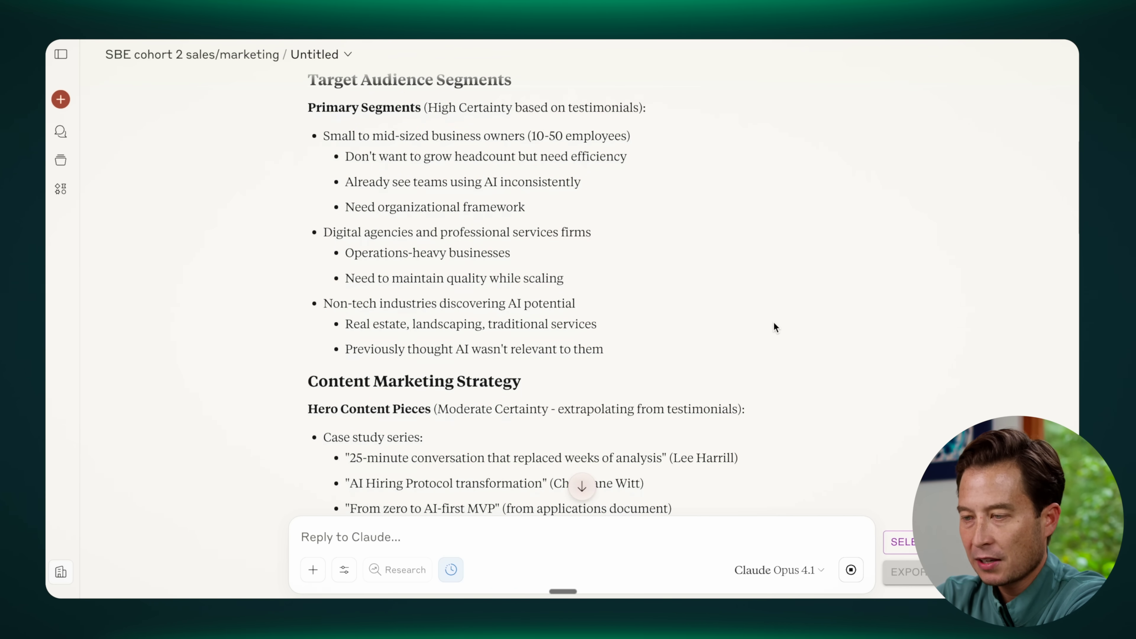
{"action": "scroll", "coordinate": [774, 323], "scroll_direction": "up", "scroll_amount": 2}
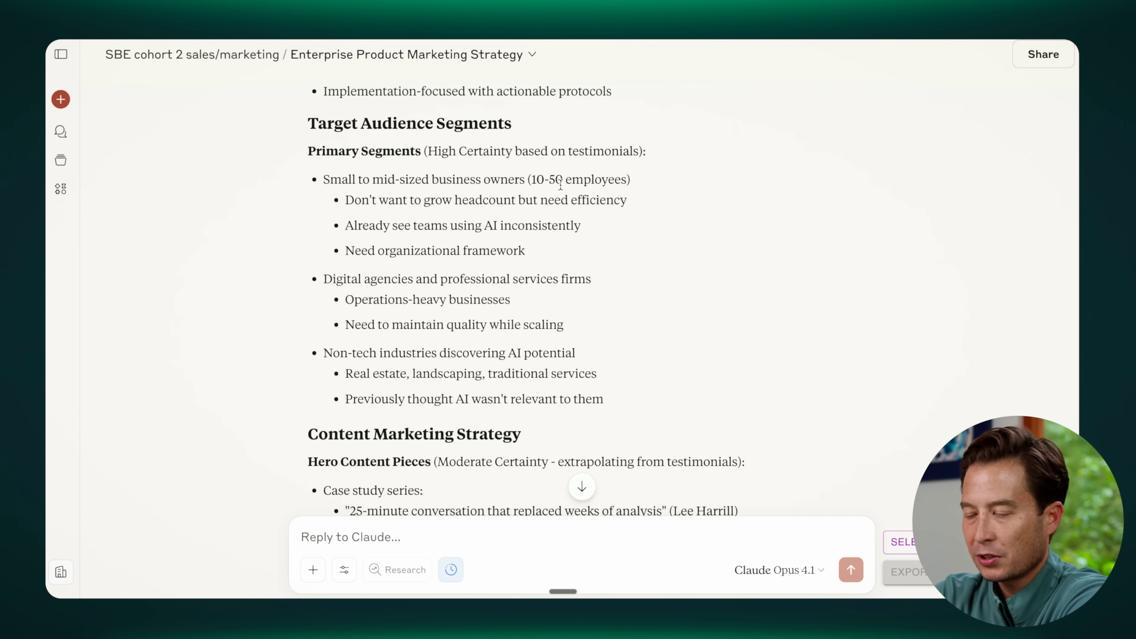
{"action": "left_click_drag", "start_coordinate": [562, 179], "coordinate": [532, 179]}
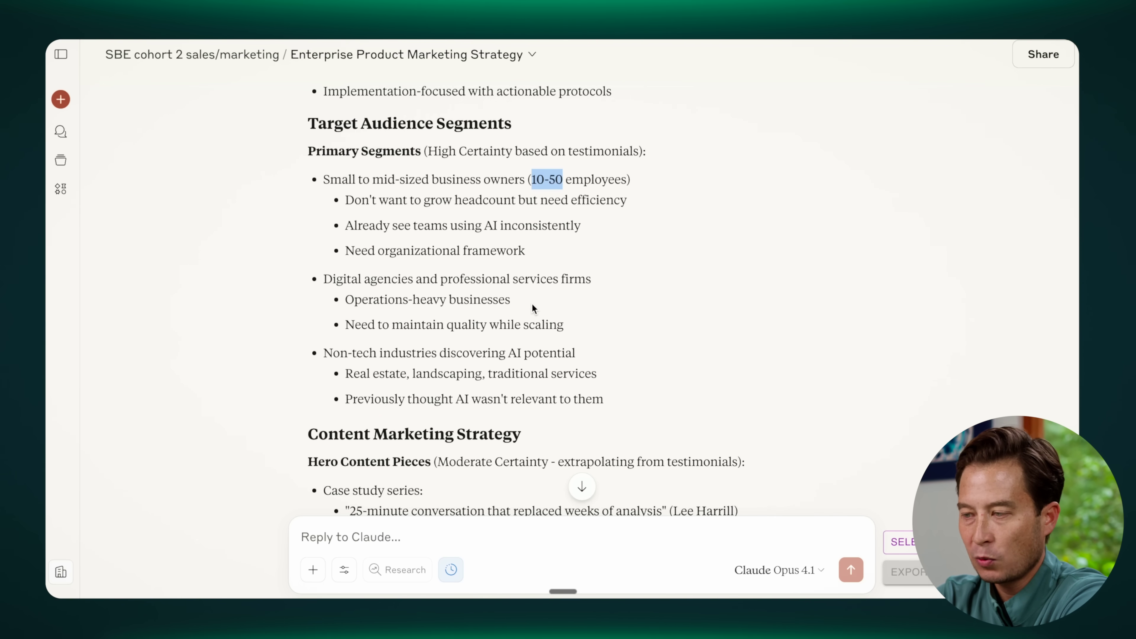
{"action": "scroll", "coordinate": [532, 303], "scroll_direction": "down", "scroll_amount": 1}
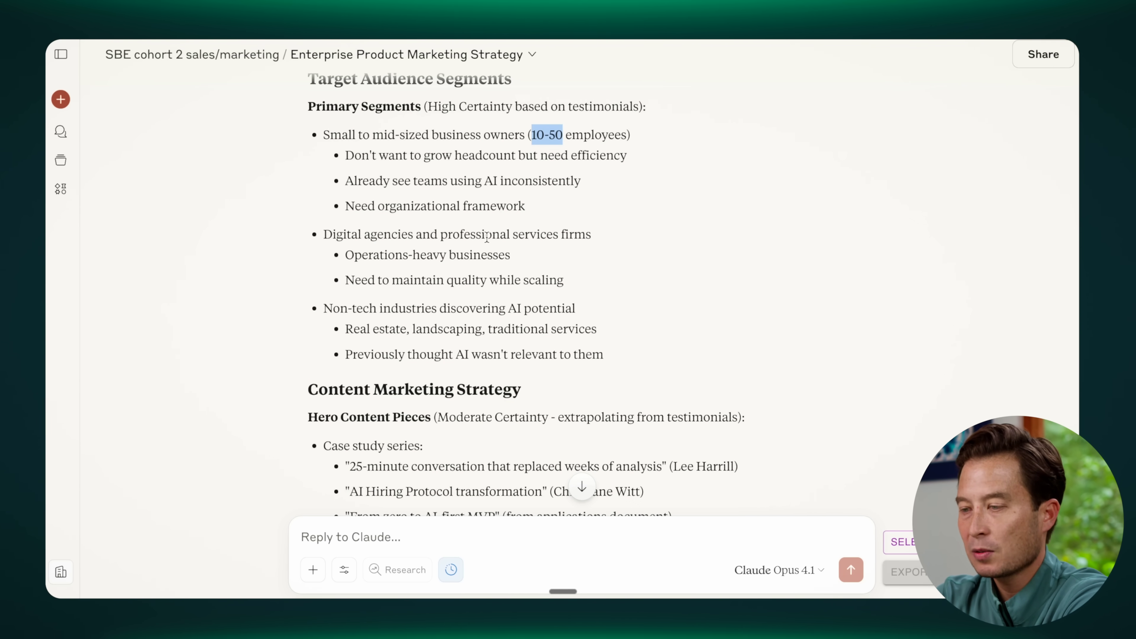
{"action": "scroll", "coordinate": [642, 333], "scroll_direction": "down", "scroll_amount": 2}
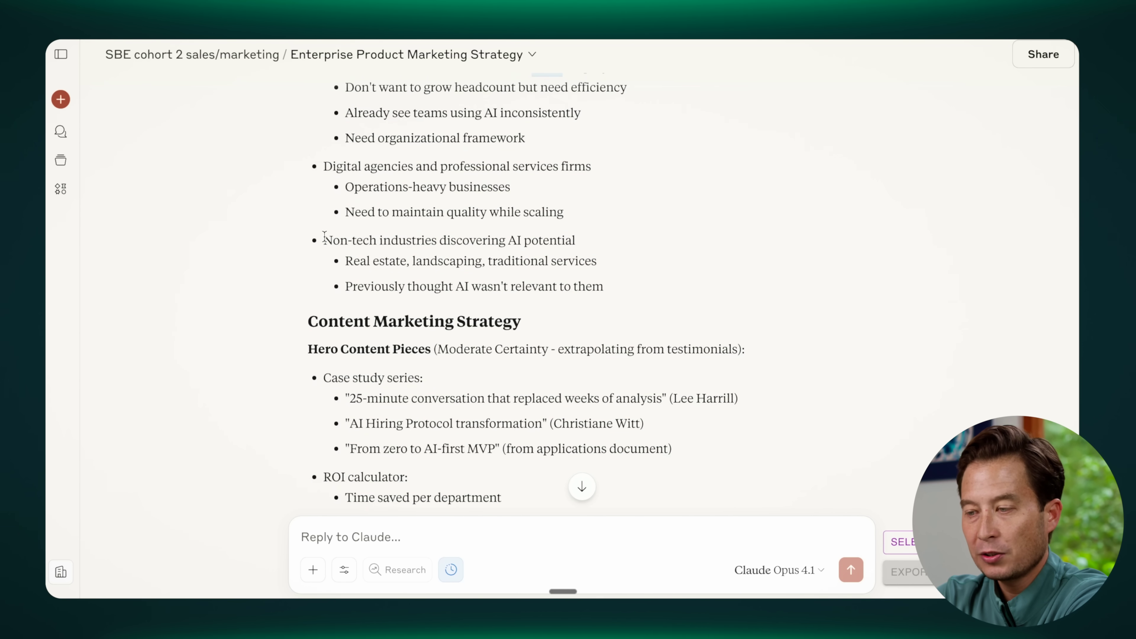
{"action": "left_click_drag", "start_coordinate": [323, 241], "coordinate": [421, 241]}
{"action": "left_click", "coordinate": [457, 282]}
{"action": "scroll", "coordinate": [532, 289], "scroll_direction": "down", "scroll_amount": 5}
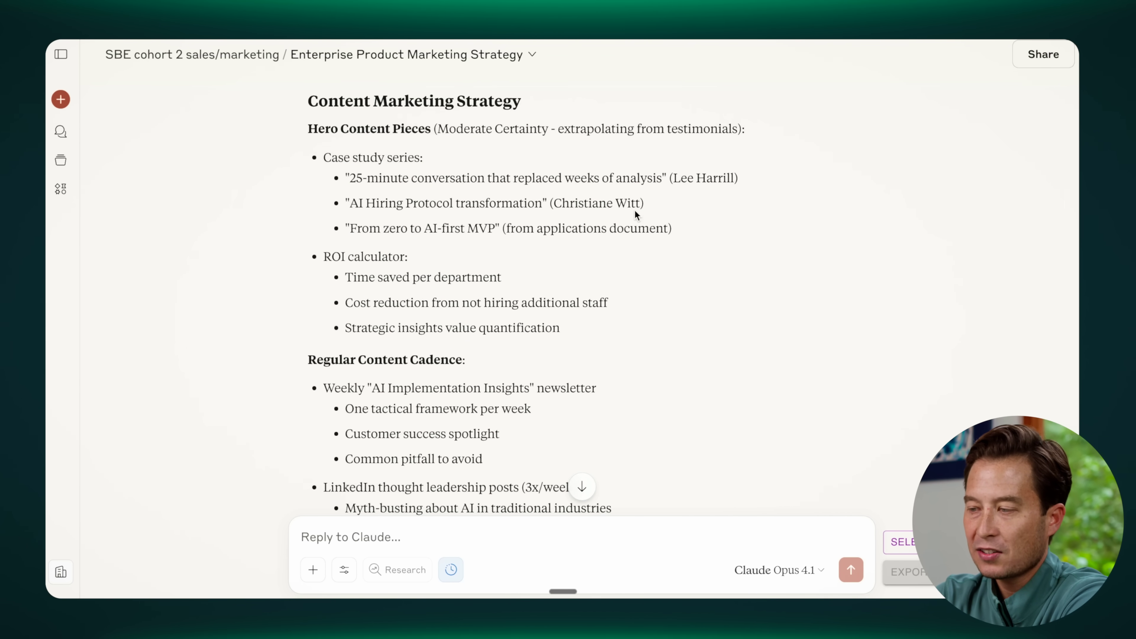
{"action": "left_click_drag", "start_coordinate": [648, 210], "coordinate": [345, 205]}
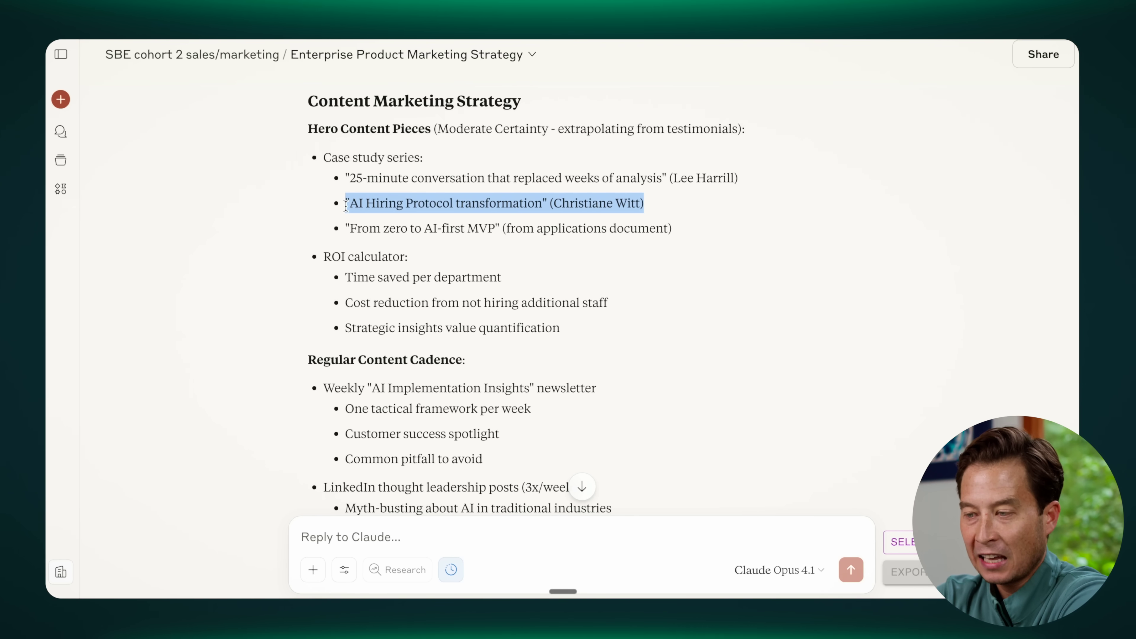
{"action": "left_click", "coordinate": [570, 259]}
{"action": "scroll", "coordinate": [655, 278], "scroll_direction": "down", "scroll_amount": 6}
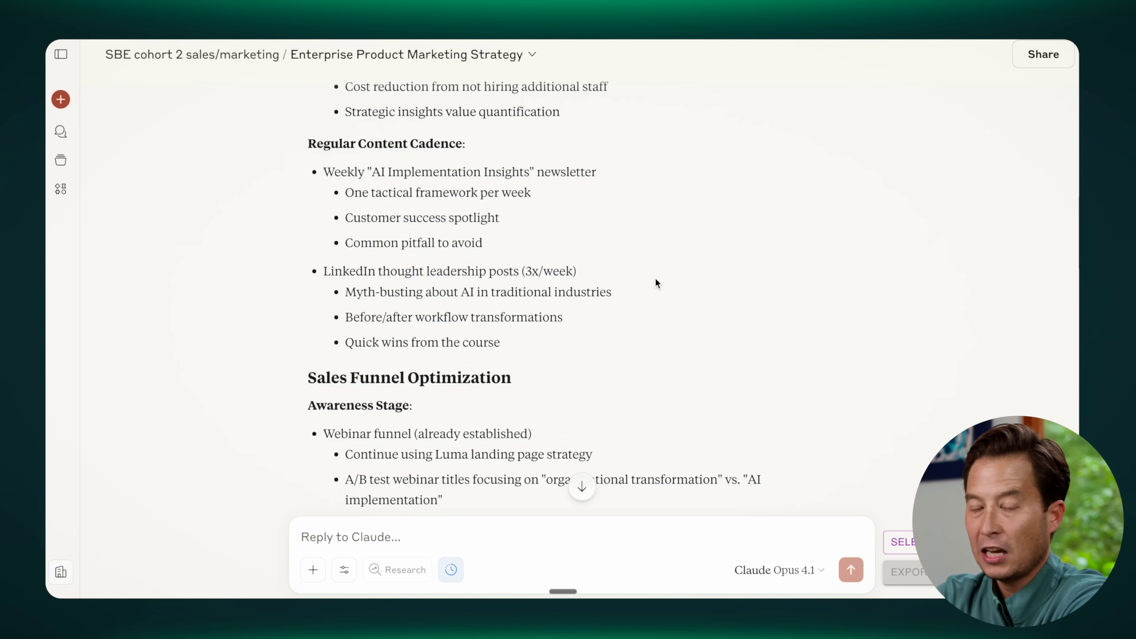
{"action": "left_click_drag", "start_coordinate": [504, 289], "coordinate": [319, 112]}
{"action": "left_click", "coordinate": [397, 135]}
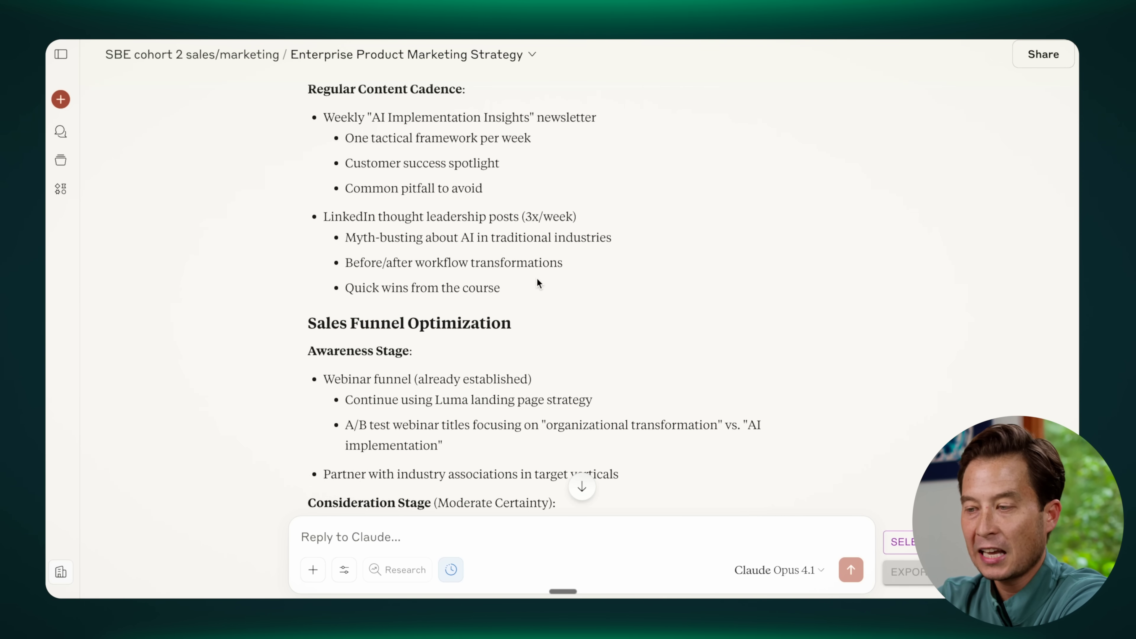
{"action": "scroll", "coordinate": [630, 335], "scroll_direction": "down", "scroll_amount": 5}
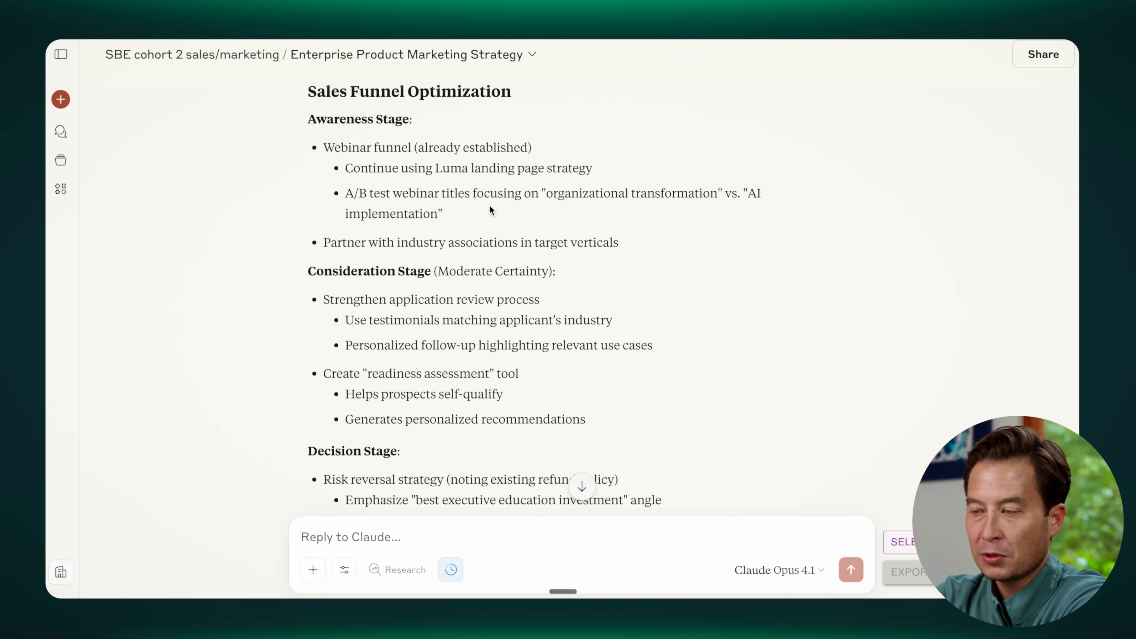
{"action": "left_click_drag", "start_coordinate": [464, 168], "coordinate": [420, 169]}
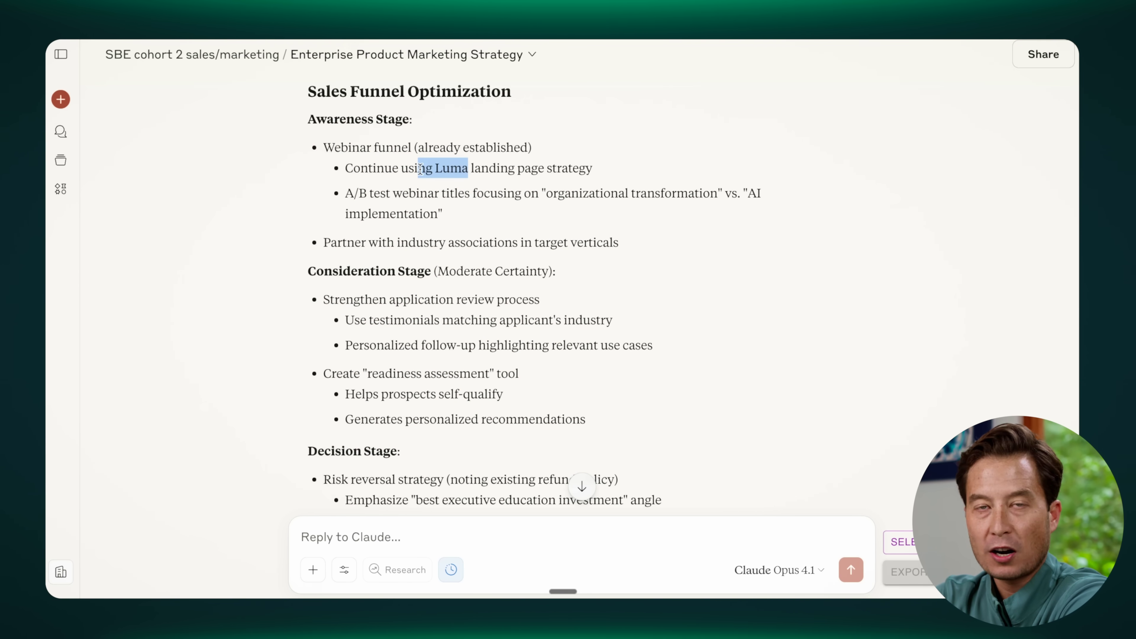
{"action": "left_click", "coordinate": [420, 169]}
{"action": "scroll", "coordinate": [665, 326], "scroll_direction": "down", "scroll_amount": 12}
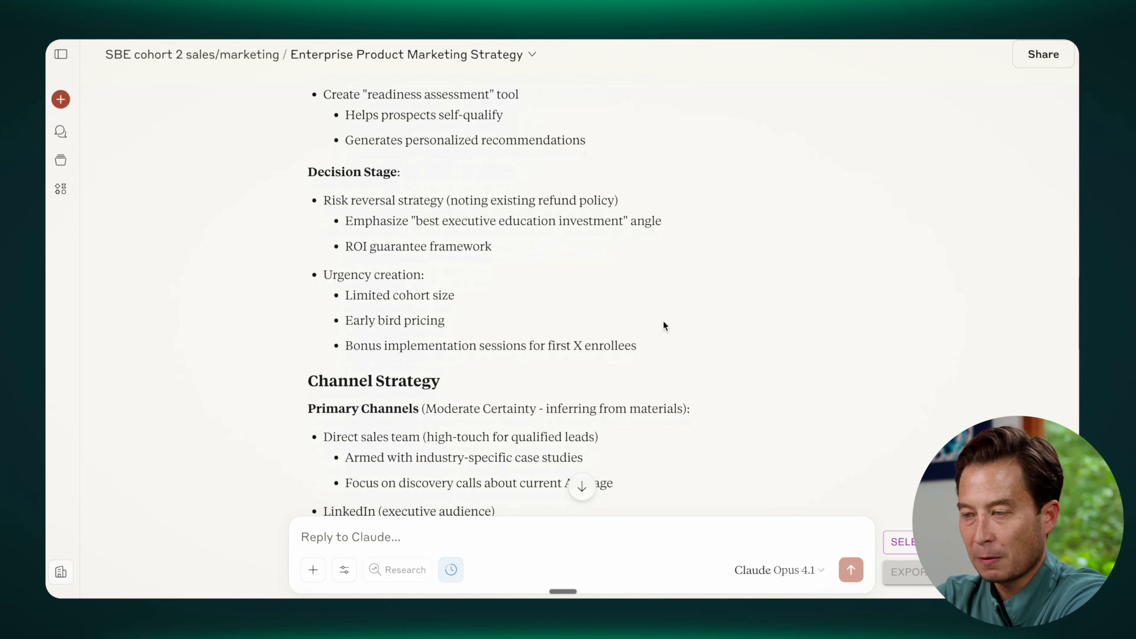
{"action": "left_click_drag", "start_coordinate": [422, 211], "coordinate": [322, 212]}
{"action": "left_click", "coordinate": [475, 255]}
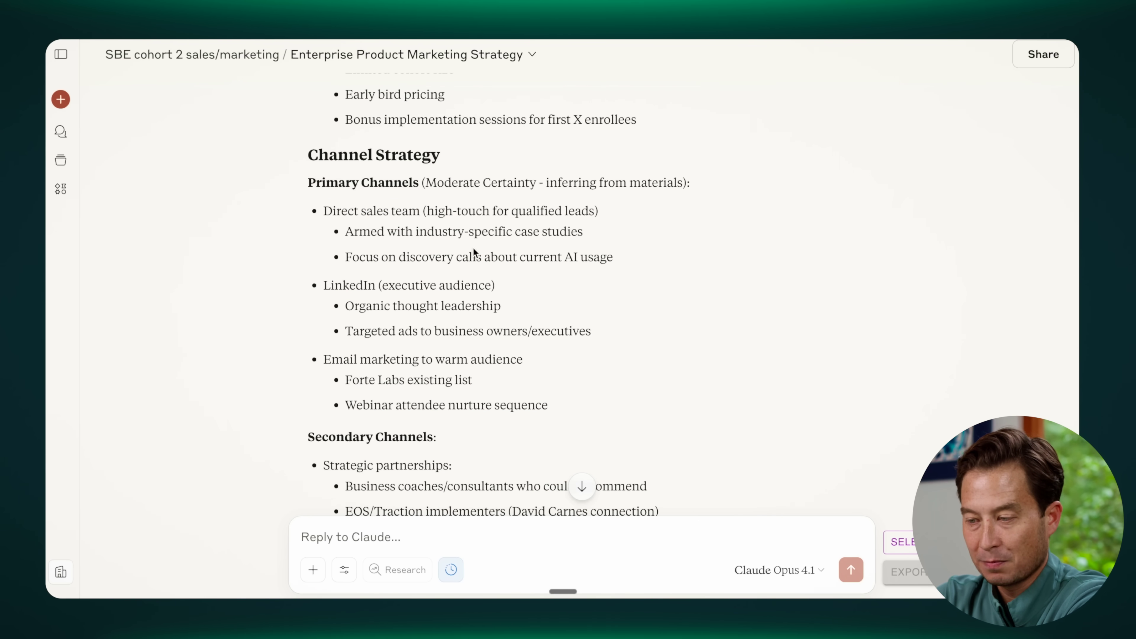
{"action": "scroll", "coordinate": [428, 287], "scroll_direction": "down", "scroll_amount": 2}
{"action": "left_click_drag", "start_coordinate": [420, 269], "coordinate": [318, 270]}
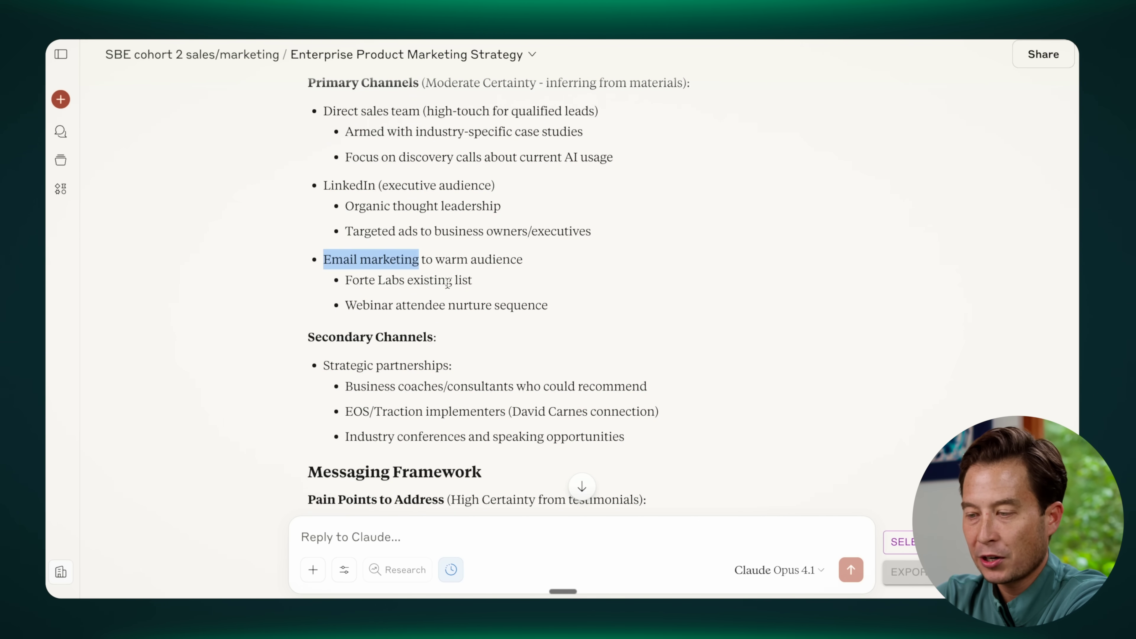
{"action": "left_click", "coordinate": [448, 285]}
{"action": "scroll", "coordinate": [450, 282], "scroll_direction": "down", "scroll_amount": 2}
{"action": "scroll", "coordinate": [450, 283], "scroll_direction": "down", "scroll_amount": 2}
{"action": "left_click_drag", "start_coordinate": [424, 236], "coordinate": [336, 242]}
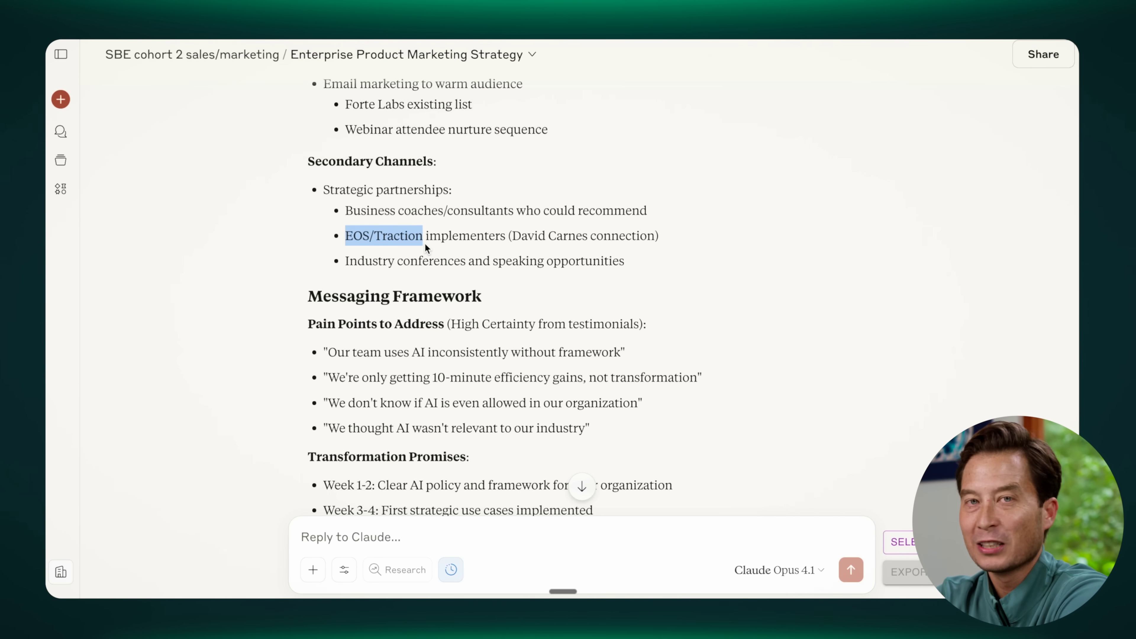
{"action": "scroll", "coordinate": [546, 294], "scroll_direction": "down", "scroll_amount": 10}
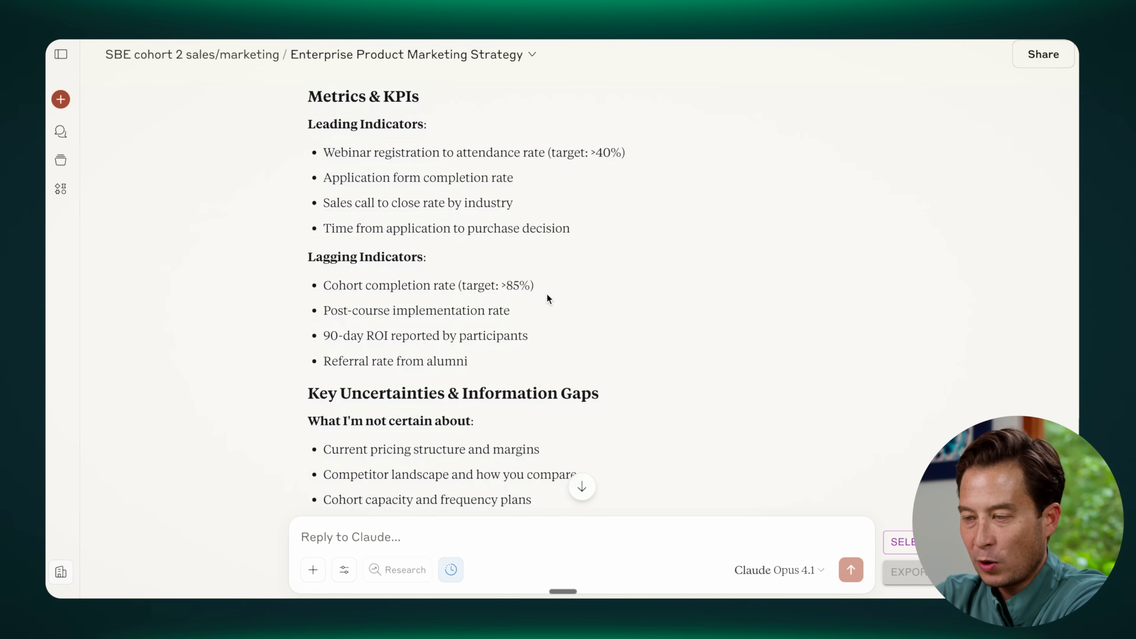
{"action": "scroll", "coordinate": [546, 293], "scroll_direction": "down", "scroll_amount": 9}
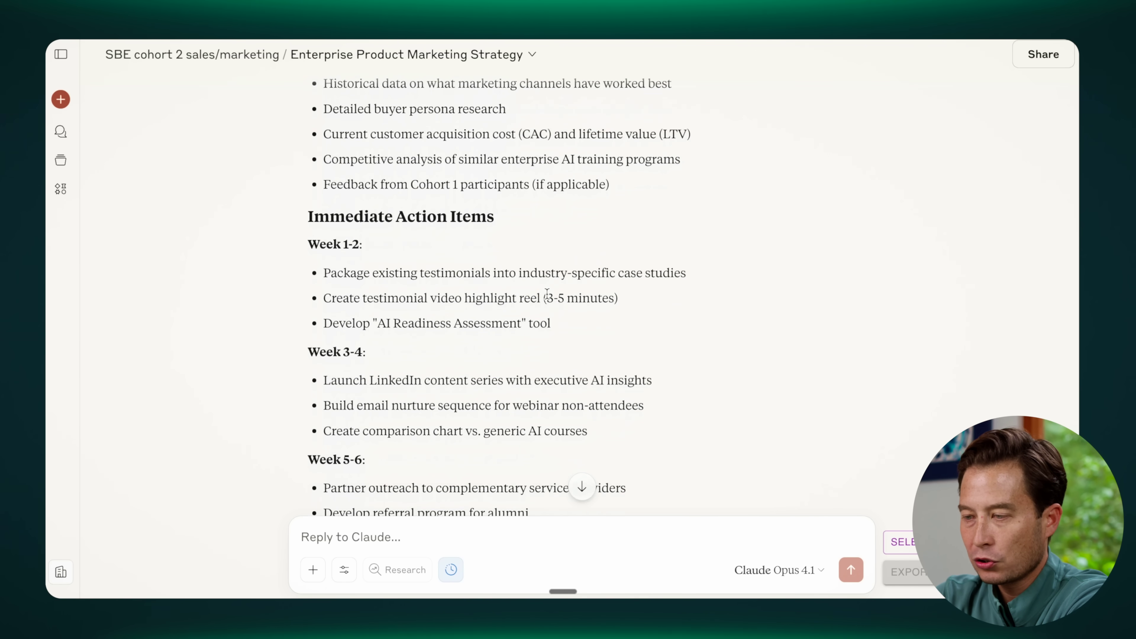
{"action": "scroll", "coordinate": [546, 294], "scroll_direction": "down", "scroll_amount": 1}
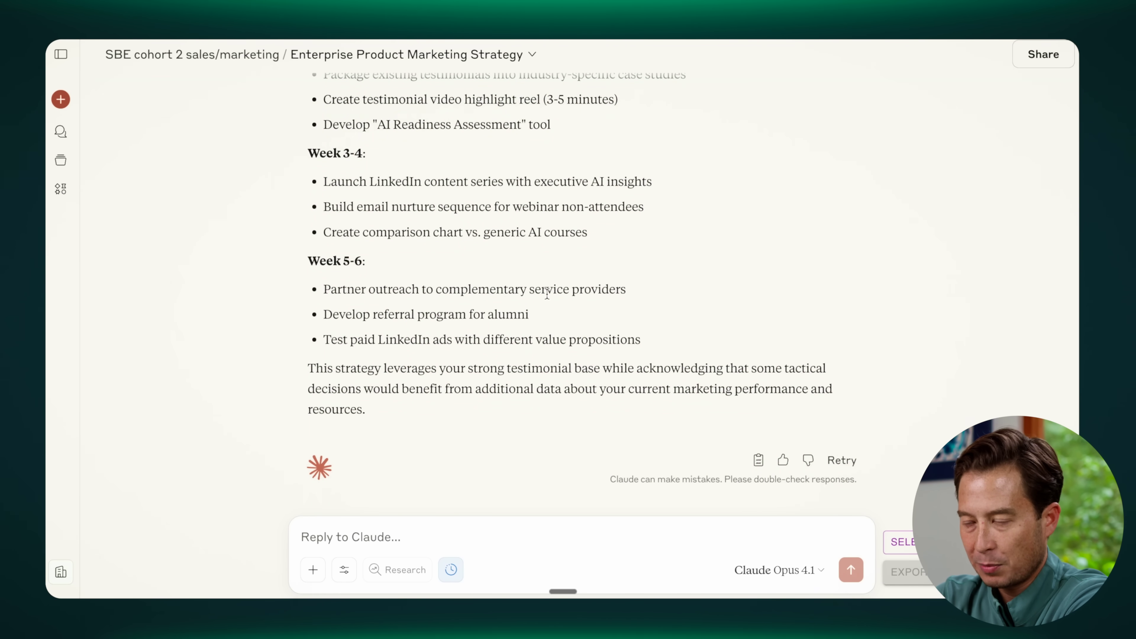
{"action": "scroll", "coordinate": [547, 295], "scroll_direction": "up", "scroll_amount": 5}
{"action": "scroll", "coordinate": [547, 294], "scroll_direction": "down", "scroll_amount": 1}
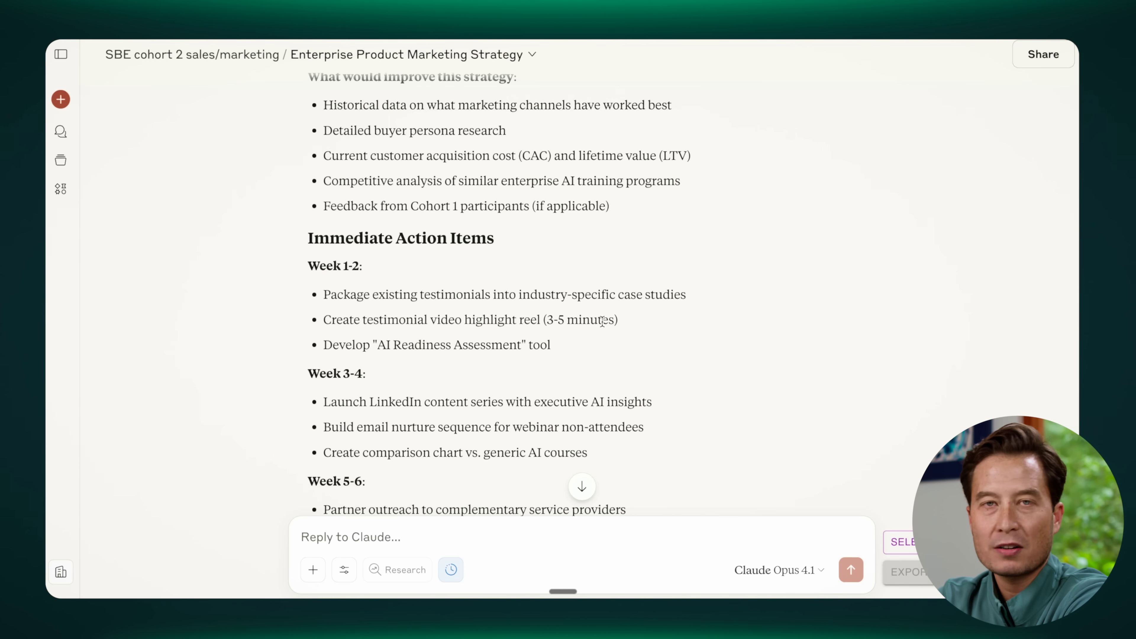
{"action": "scroll", "coordinate": [602, 321], "scroll_direction": "up", "scroll_amount": 20}
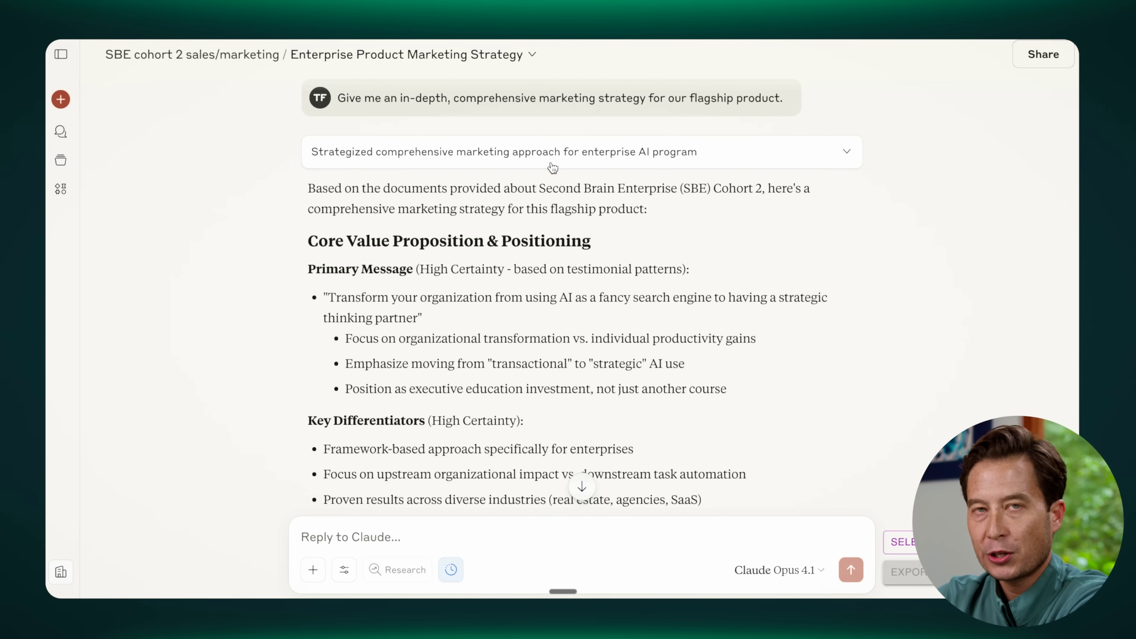
Step: Open the SBE cohort 2 sales/marketing project from Projects, read its title, and start a message
{"action": "left_click", "coordinate": [62, 162]}
{"action": "scroll", "coordinate": [507, 322], "scroll_direction": "down", "scroll_amount": 6}
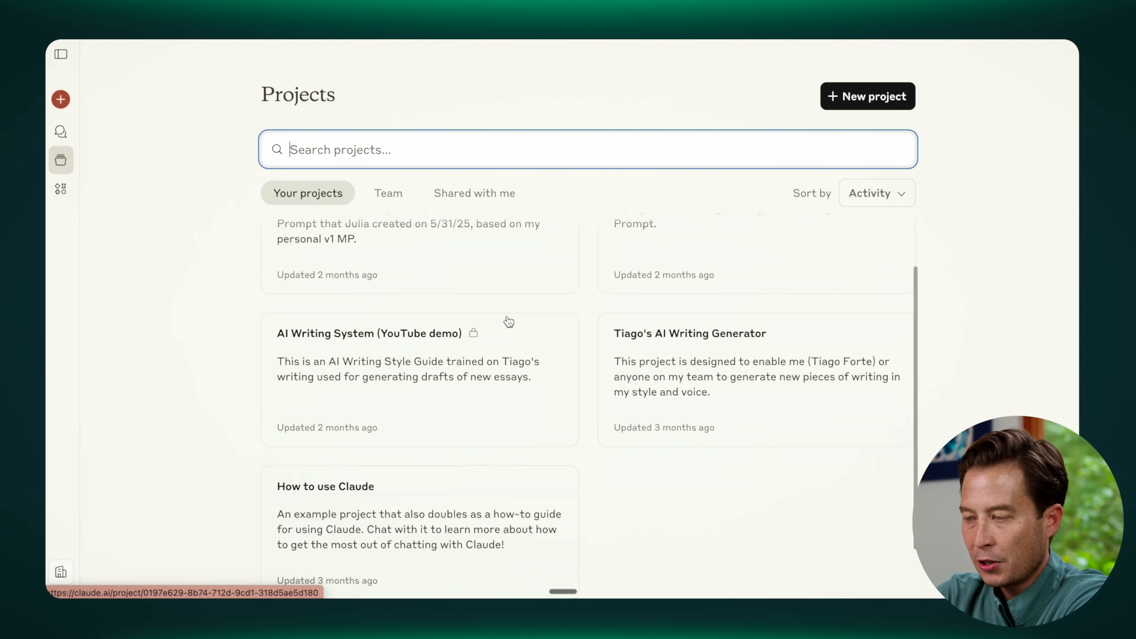
{"action": "scroll", "coordinate": [507, 322], "scroll_direction": "up", "scroll_amount": 6}
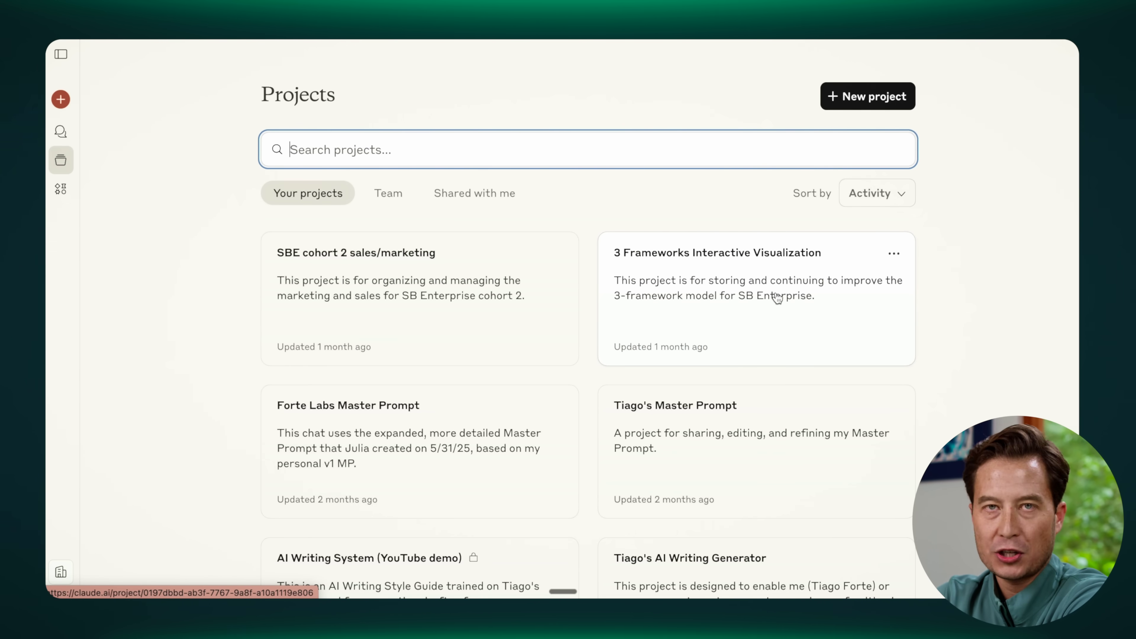
{"action": "left_click", "coordinate": [372, 286]}
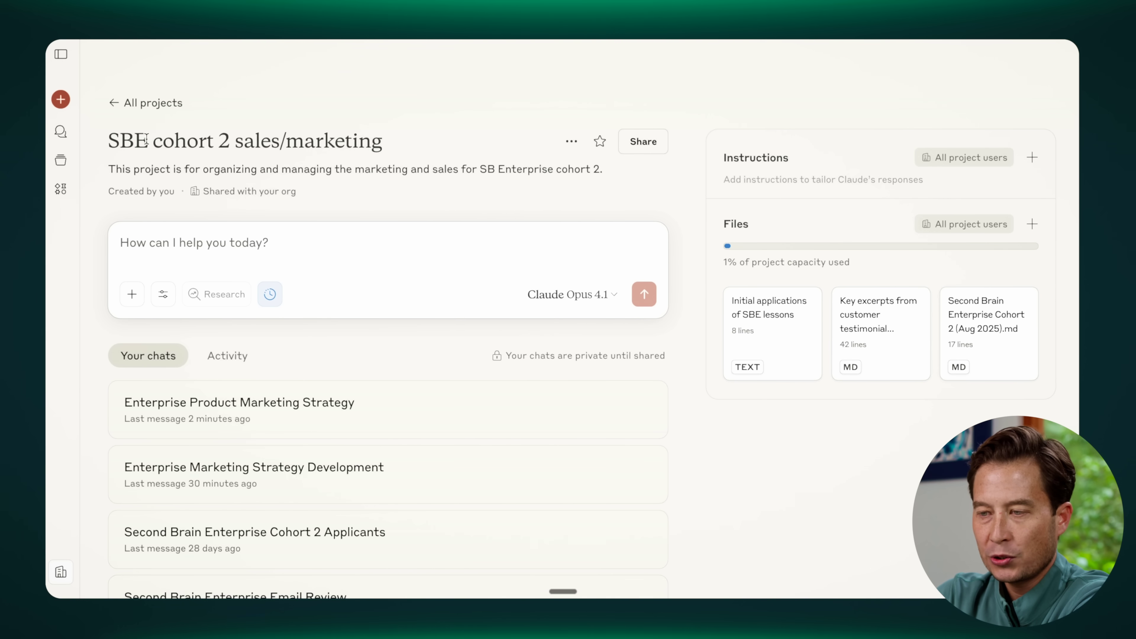
{"action": "left_click_drag", "start_coordinate": [149, 140], "coordinate": [114, 143]}
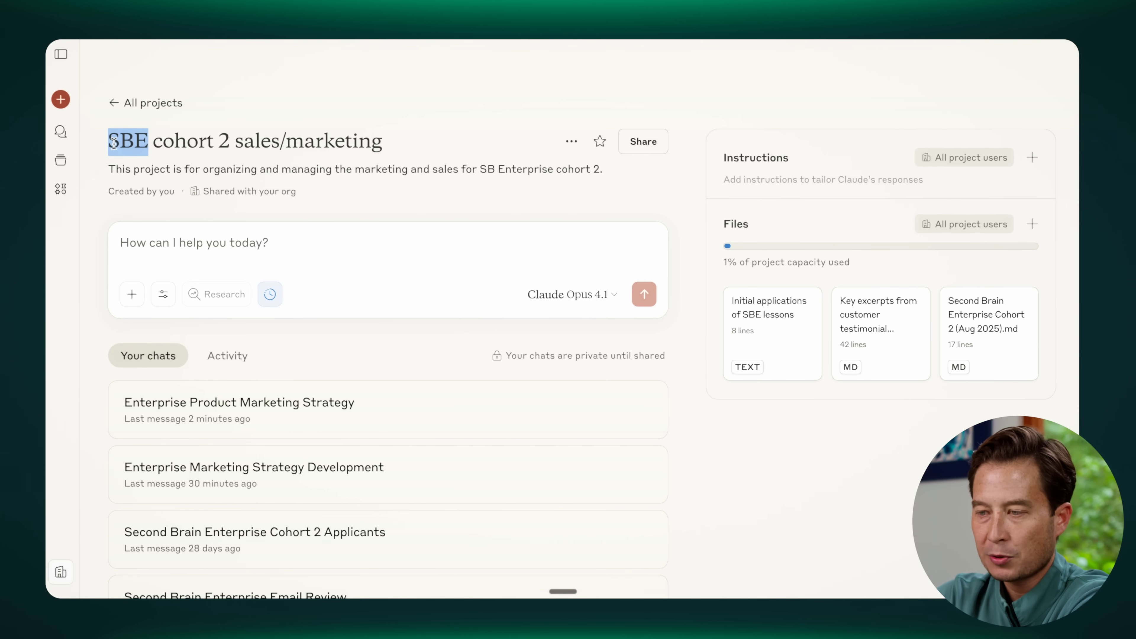
{"action": "left_click_drag", "start_coordinate": [154, 142], "coordinate": [230, 141]}
{"action": "left_click", "coordinate": [229, 141]}
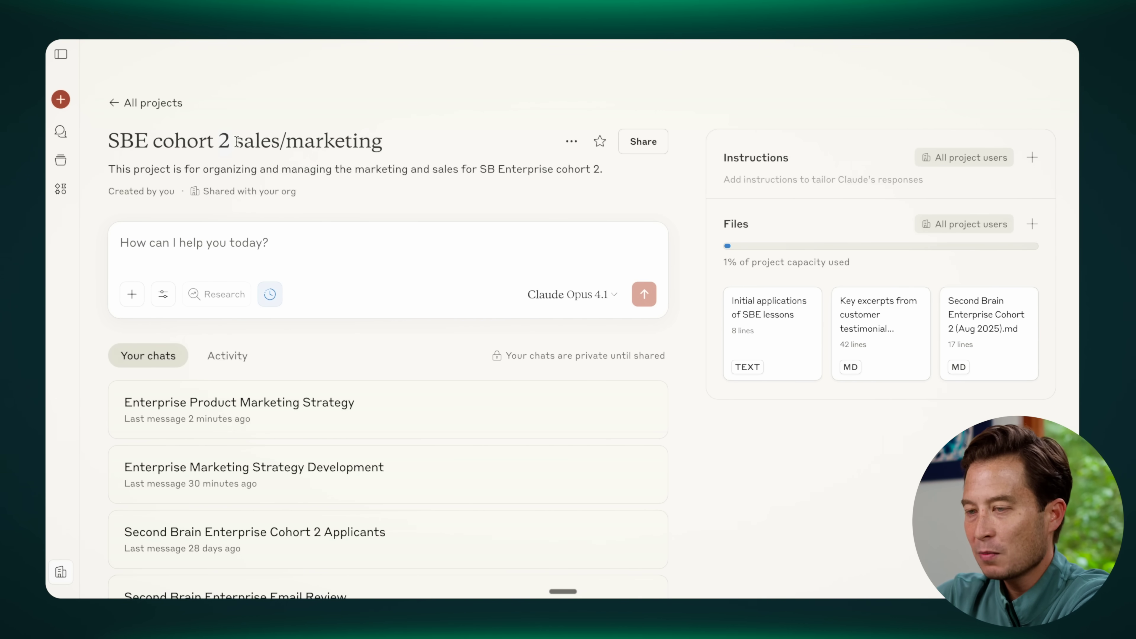
{"action": "left_click_drag", "start_coordinate": [236, 141], "coordinate": [385, 148]}
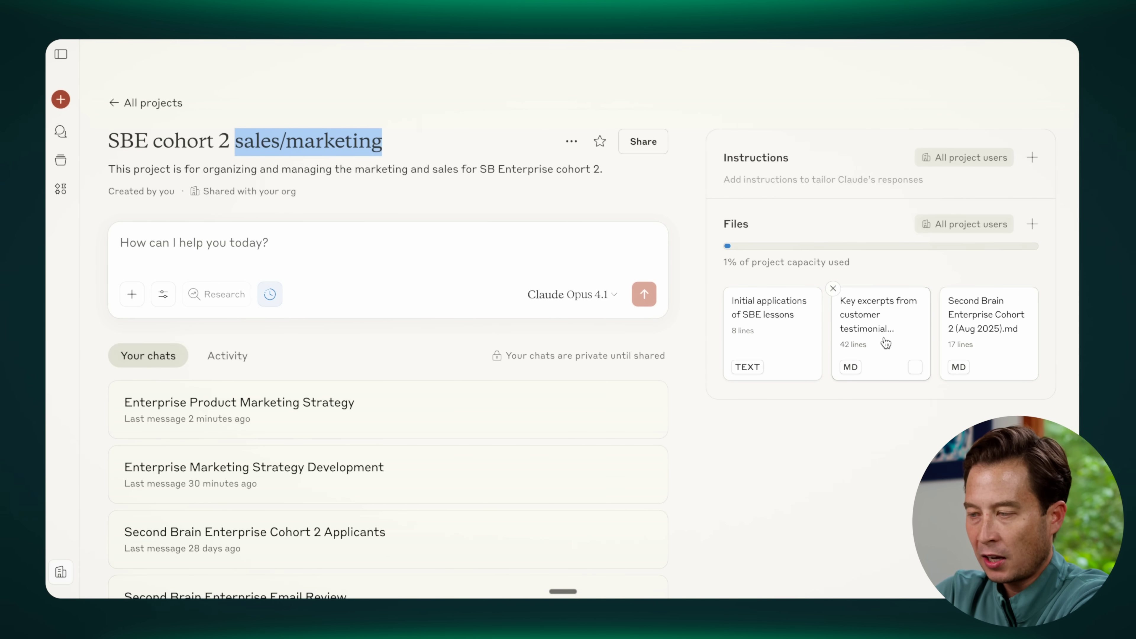
{"action": "left_click", "coordinate": [219, 245]}
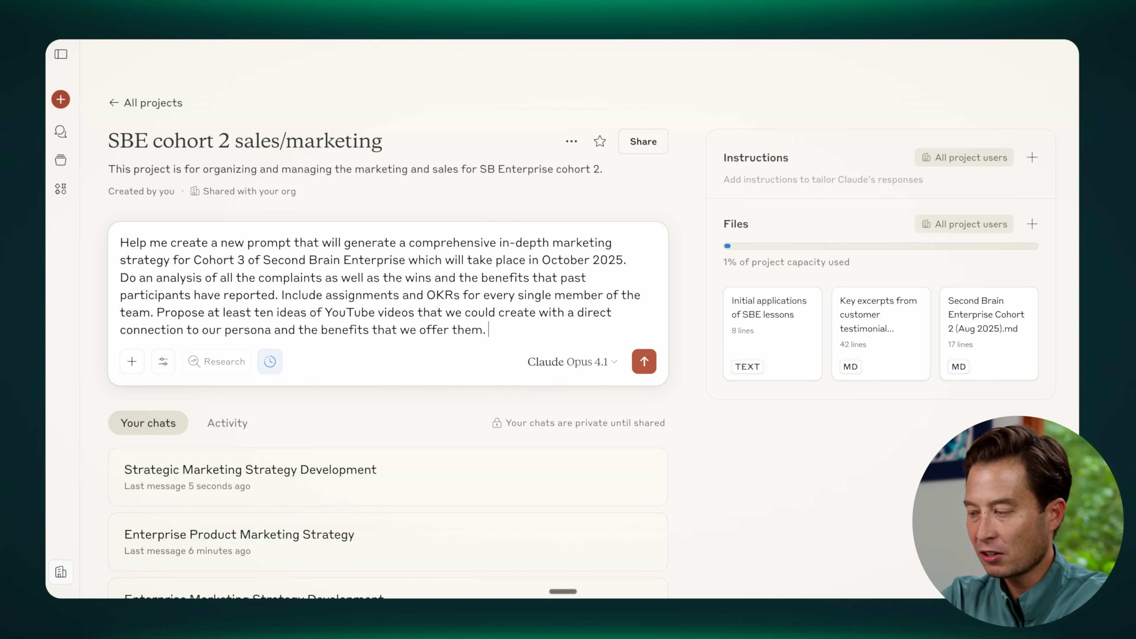
Step: Send the request for a Cohort 3 strategy prompt covering team OKRs and YouTube video ideas
{"action": "key", "text": "Return"}
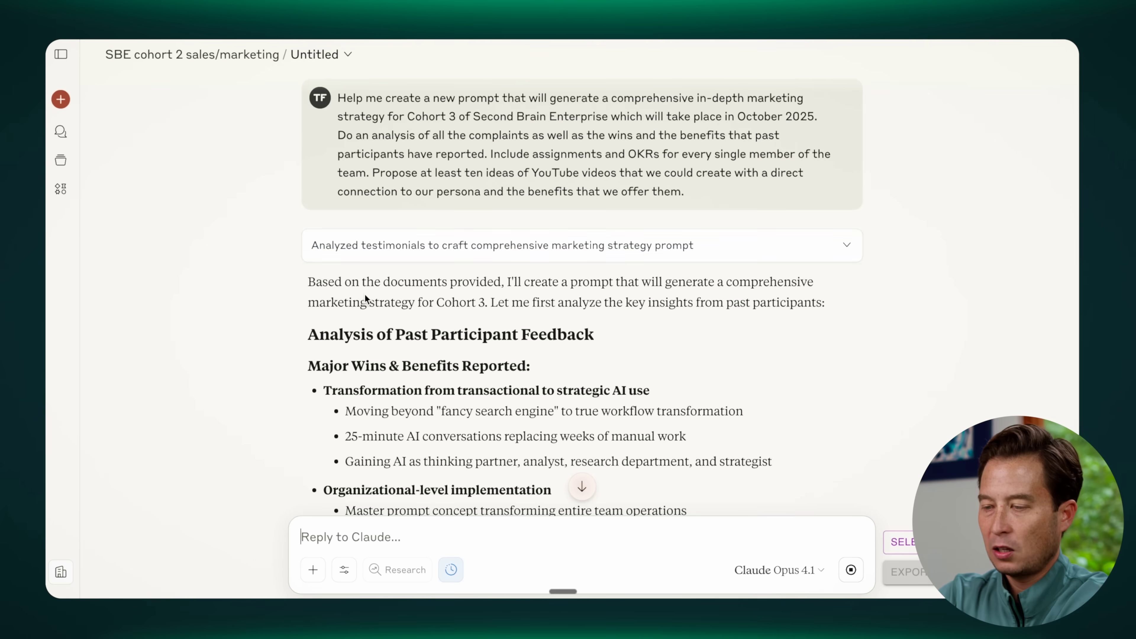
{"action": "scroll", "coordinate": [580, 490], "scroll_direction": "down", "scroll_amount": 5}
{"action": "scroll", "coordinate": [508, 370], "scroll_direction": "down", "scroll_amount": 5}
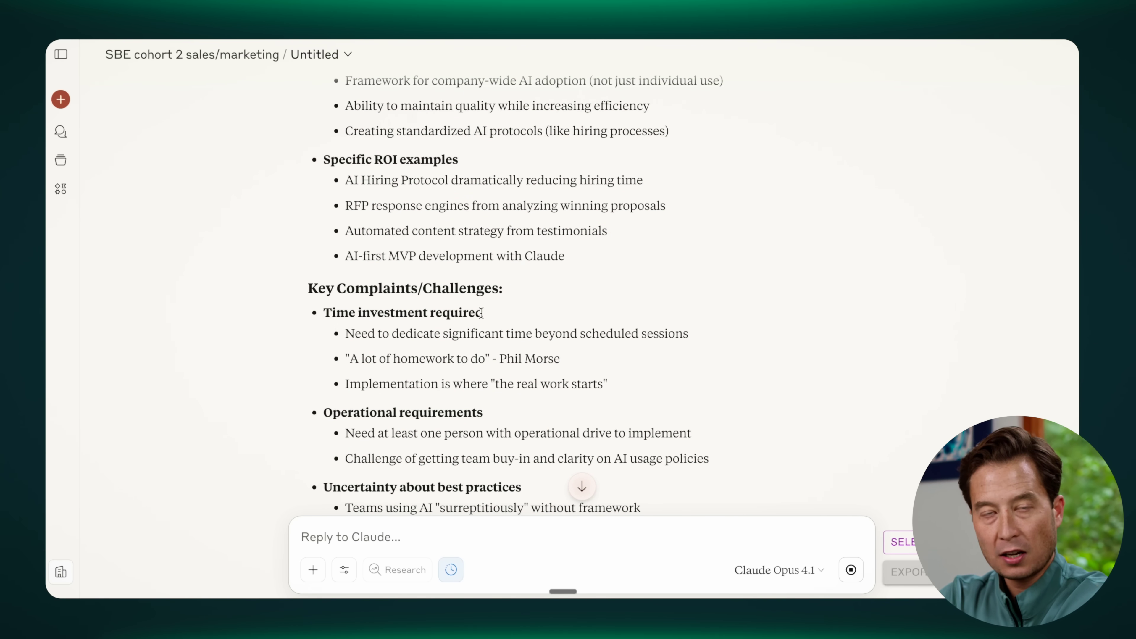
{"action": "scroll", "coordinate": [565, 307], "scroll_direction": "down", "scroll_amount": 3}
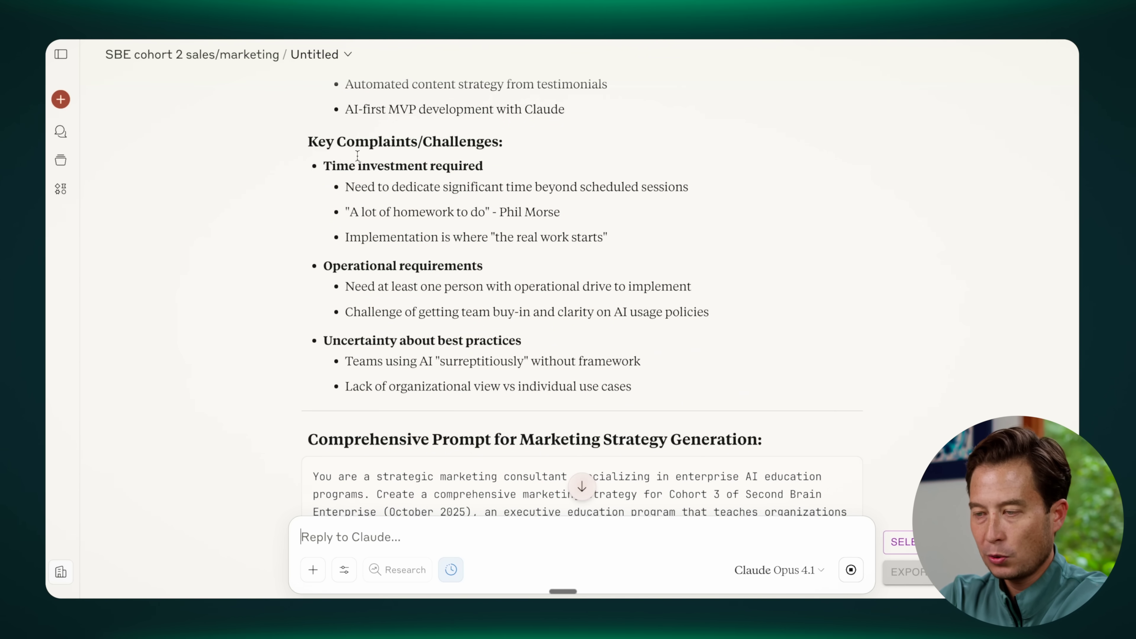
{"action": "left_click_drag", "start_coordinate": [361, 186], "coordinate": [470, 211]}
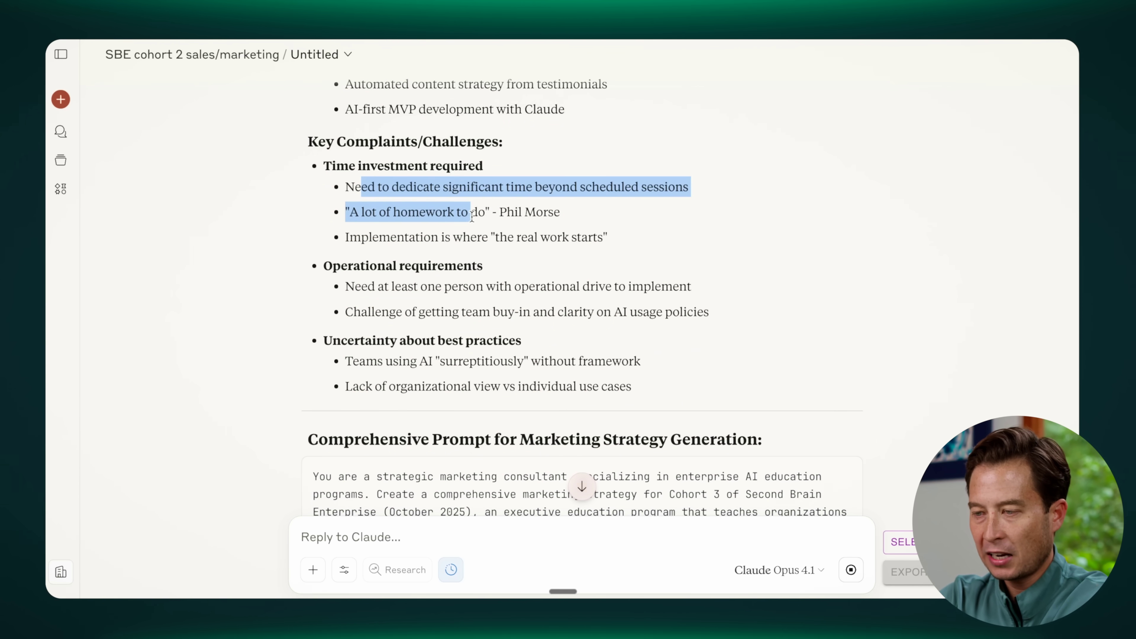
{"action": "left_click", "coordinate": [425, 258]}
{"action": "scroll", "coordinate": [535, 376], "scroll_direction": "down", "scroll_amount": 6}
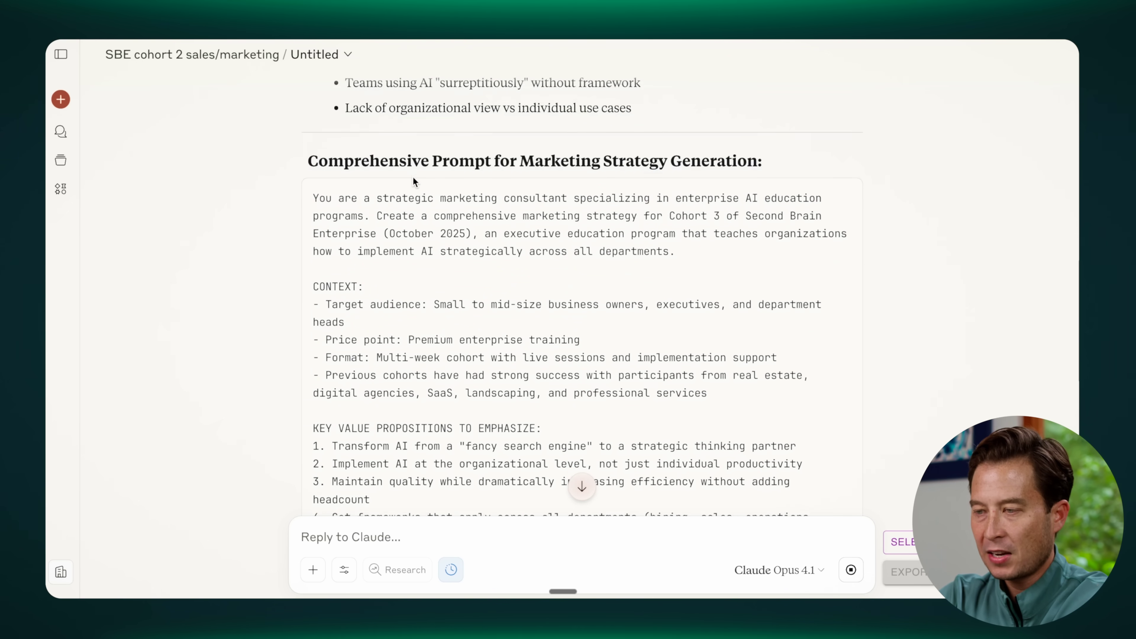
{"action": "left_click_drag", "start_coordinate": [548, 160], "coordinate": [426, 160]}
{"action": "left_click", "coordinate": [425, 160]}
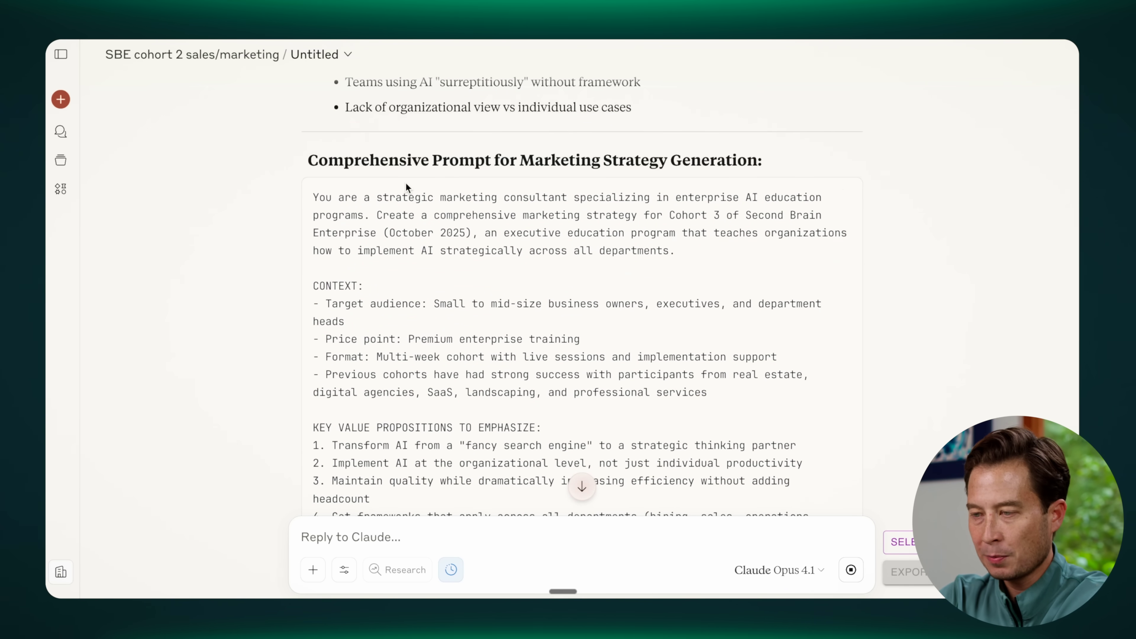
{"action": "scroll", "coordinate": [598, 309], "scroll_direction": "down", "scroll_amount": 1}
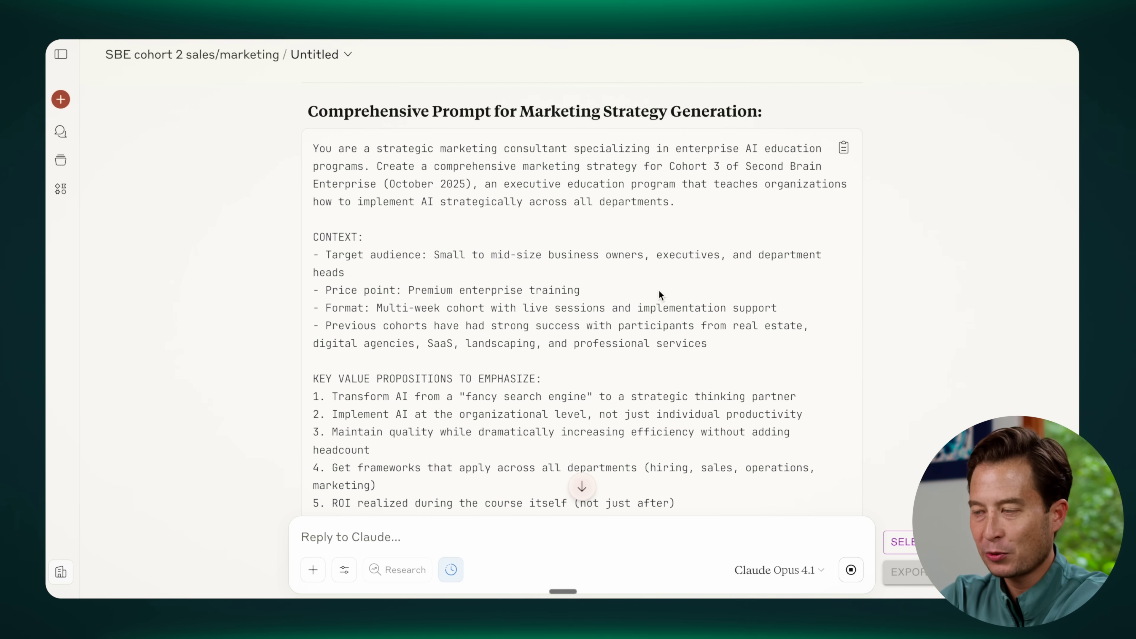
{"action": "scroll", "coordinate": [681, 349], "scroll_direction": "down", "scroll_amount": 15}
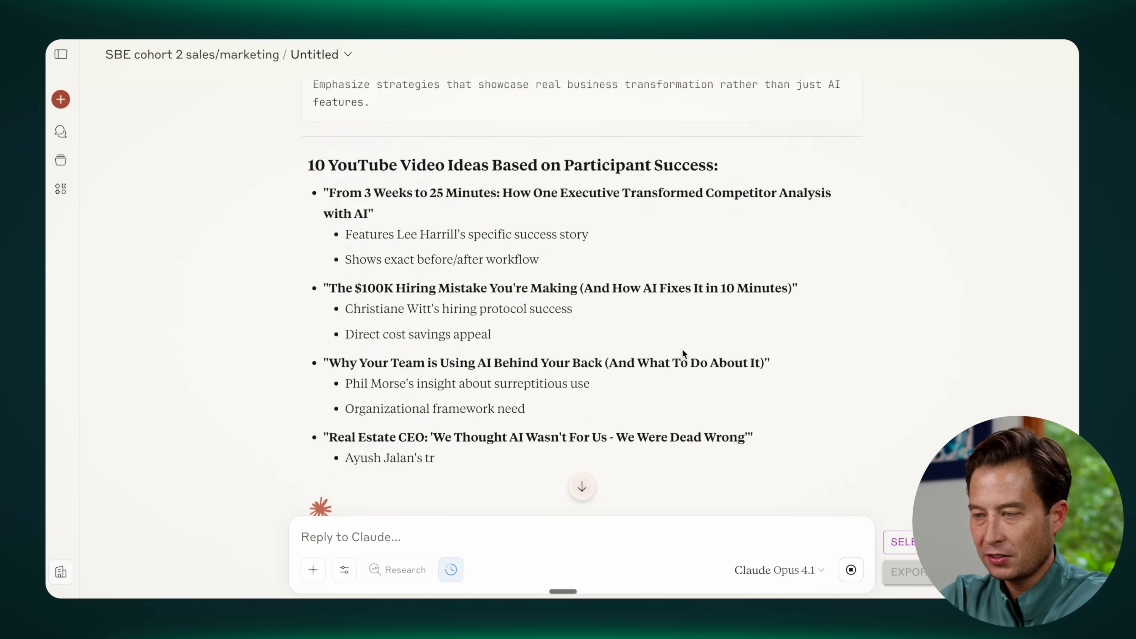
{"action": "scroll", "coordinate": [682, 349], "scroll_direction": "up", "scroll_amount": 7}
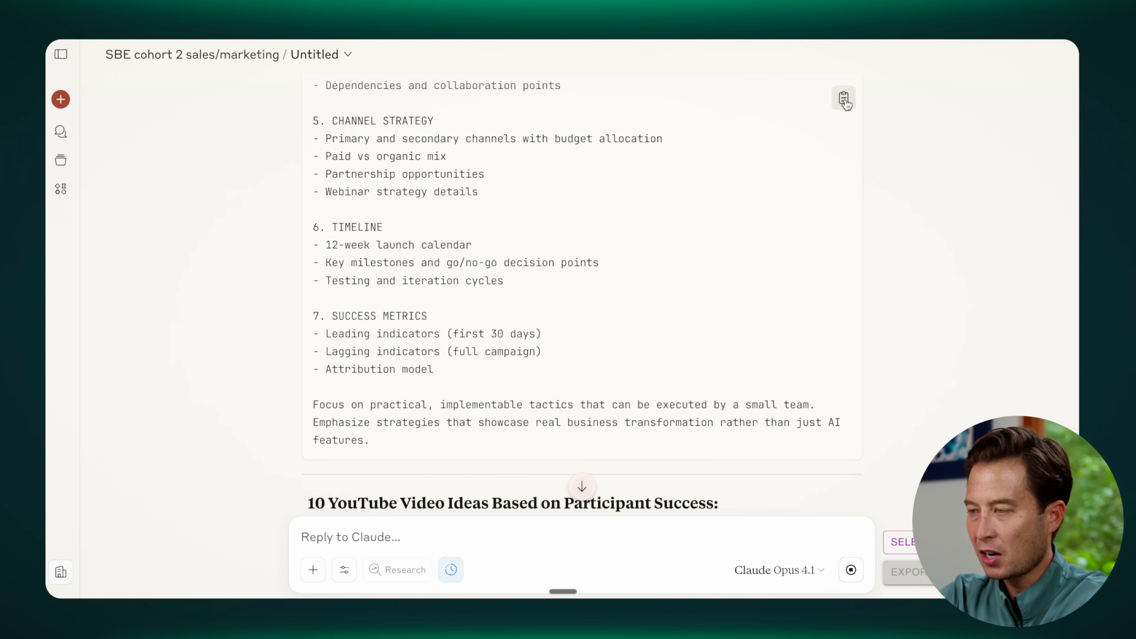
{"action": "left_click", "coordinate": [844, 100]}
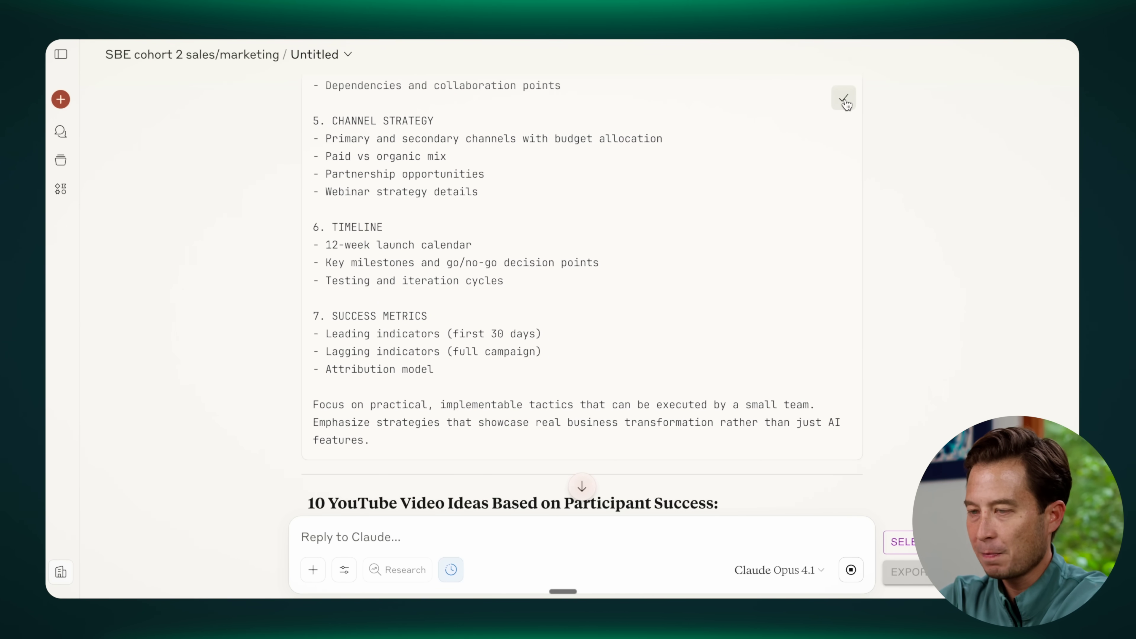
{"action": "left_click", "coordinate": [165, 60]}
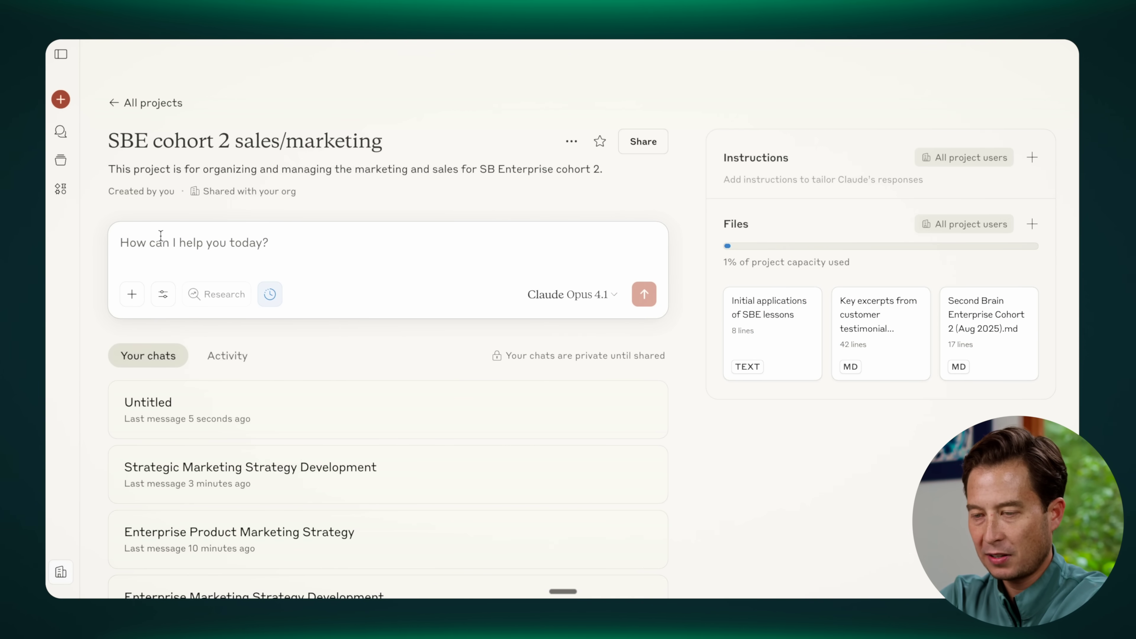
Step: Paste and send the marketing brief, then read the tagline and the 'without adding headcount' message
{"action": "key", "text": "ctrl+v"}
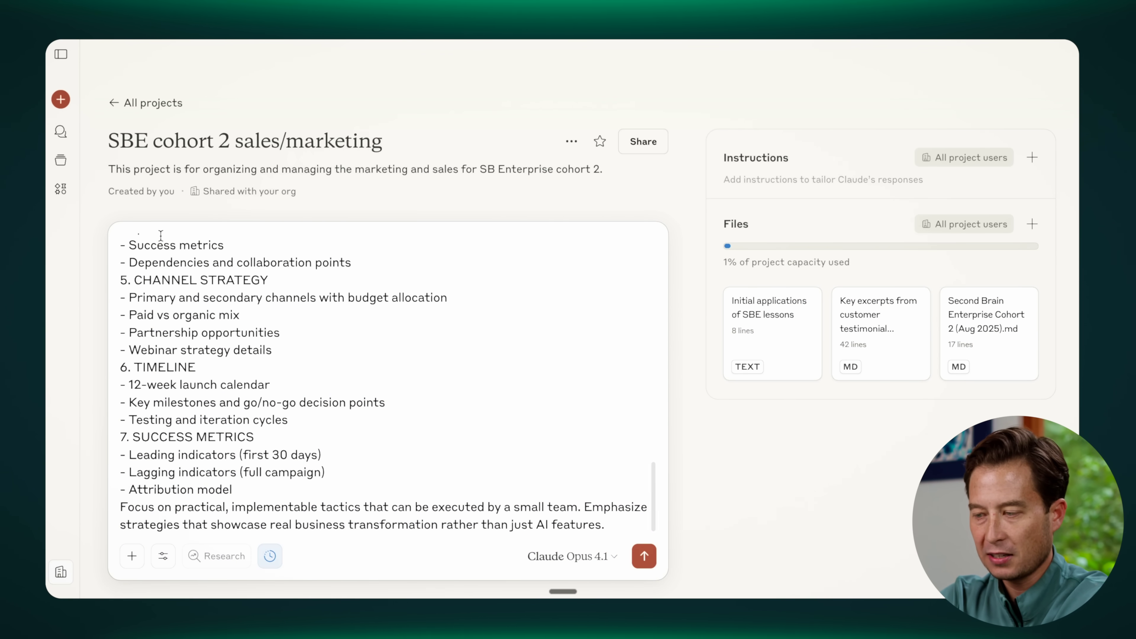
{"action": "key", "text": "Return"}
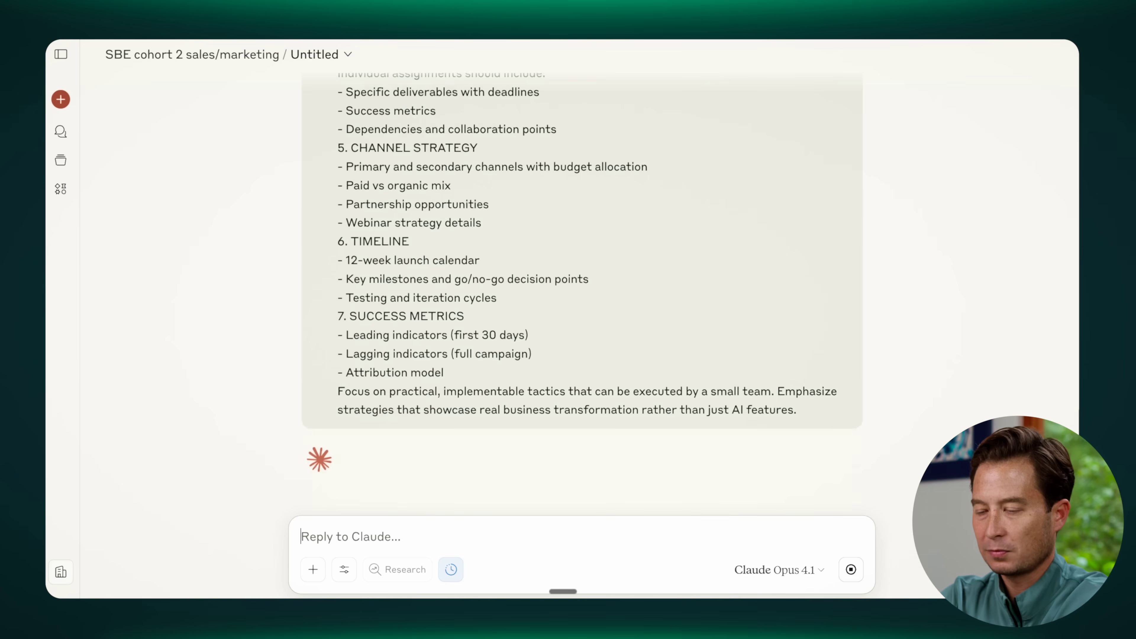
{"action": "scroll", "coordinate": [555, 331], "scroll_direction": "down", "scroll_amount": 3}
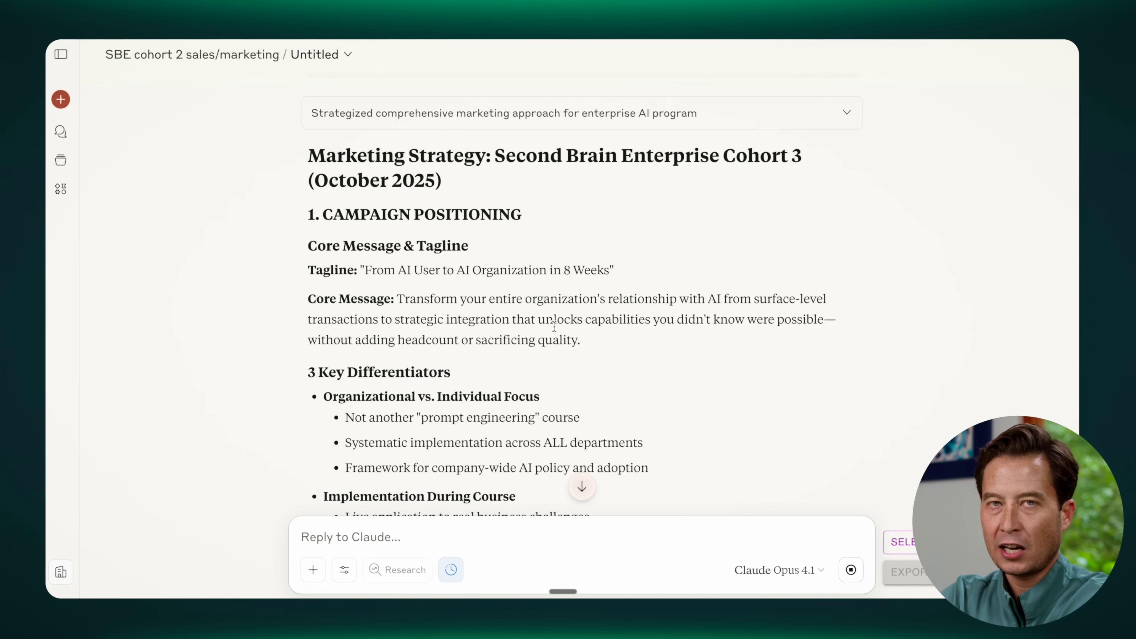
{"action": "scroll", "coordinate": [554, 327], "scroll_direction": "down", "scroll_amount": 2}
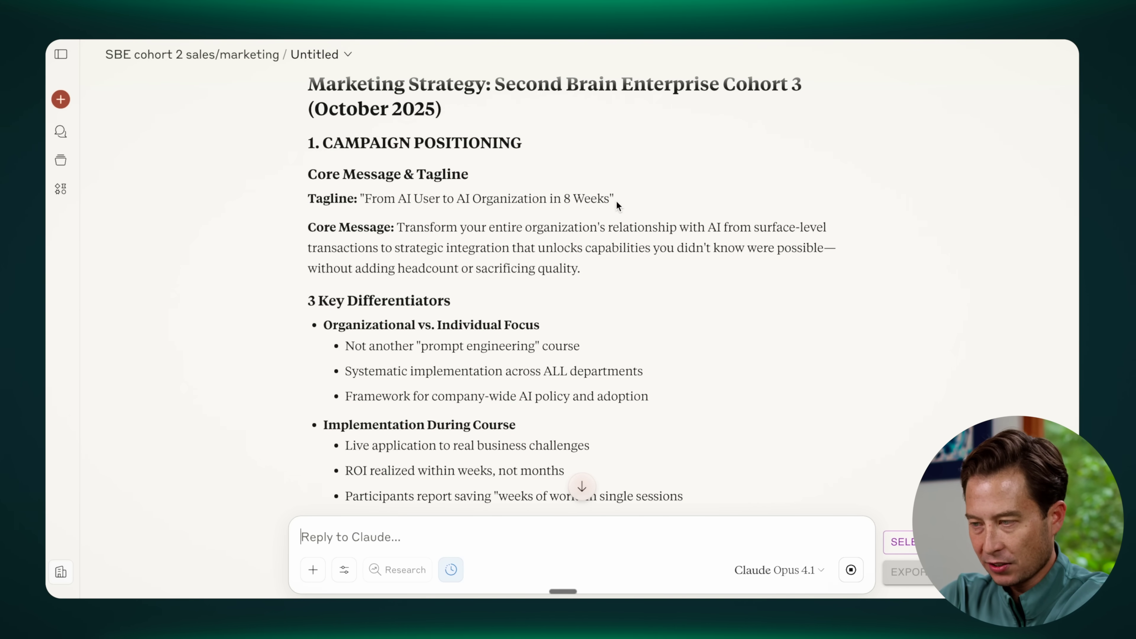
{"action": "left_click_drag", "start_coordinate": [615, 199], "coordinate": [537, 199]}
{"action": "left_click", "coordinate": [541, 226]}
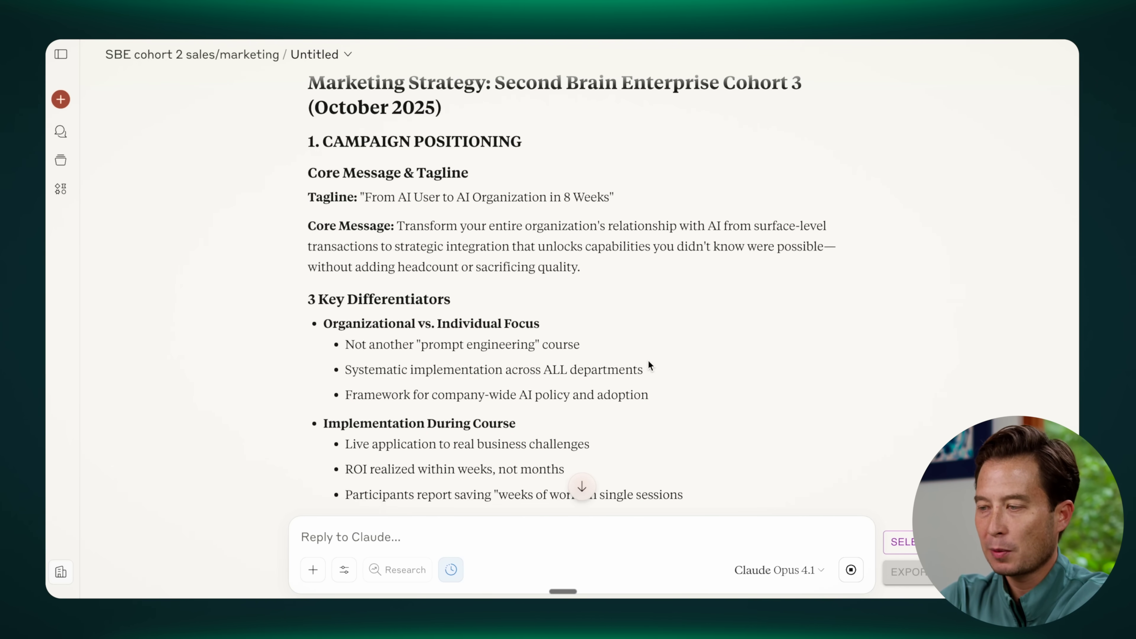
{"action": "scroll", "coordinate": [648, 365], "scroll_direction": "down", "scroll_amount": 2}
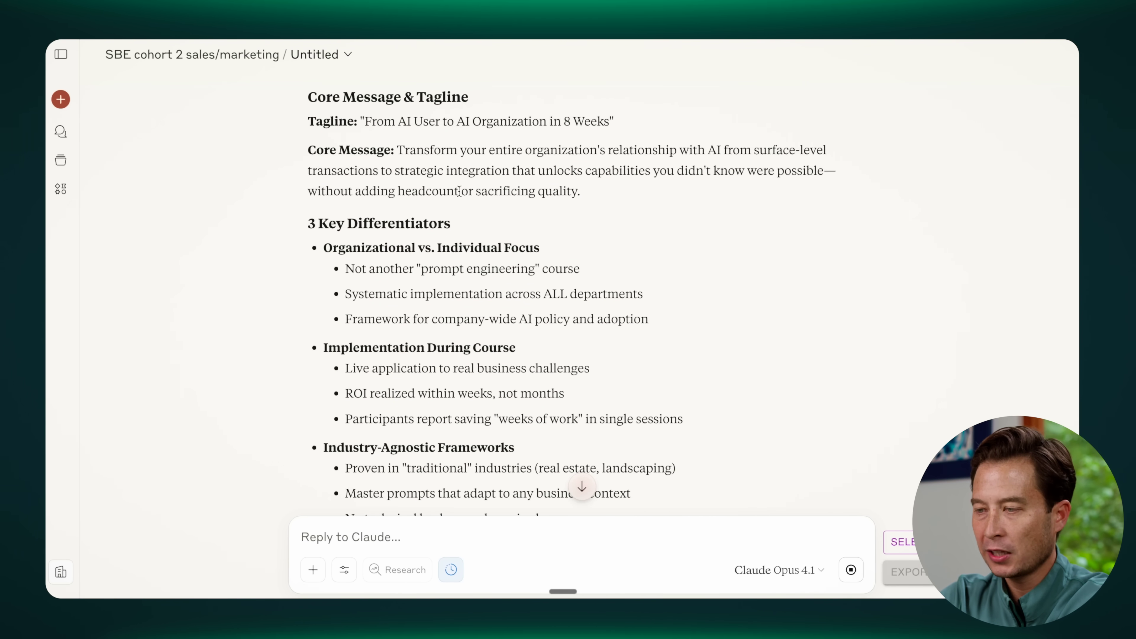
{"action": "left_click_drag", "start_coordinate": [459, 191], "coordinate": [312, 192]}
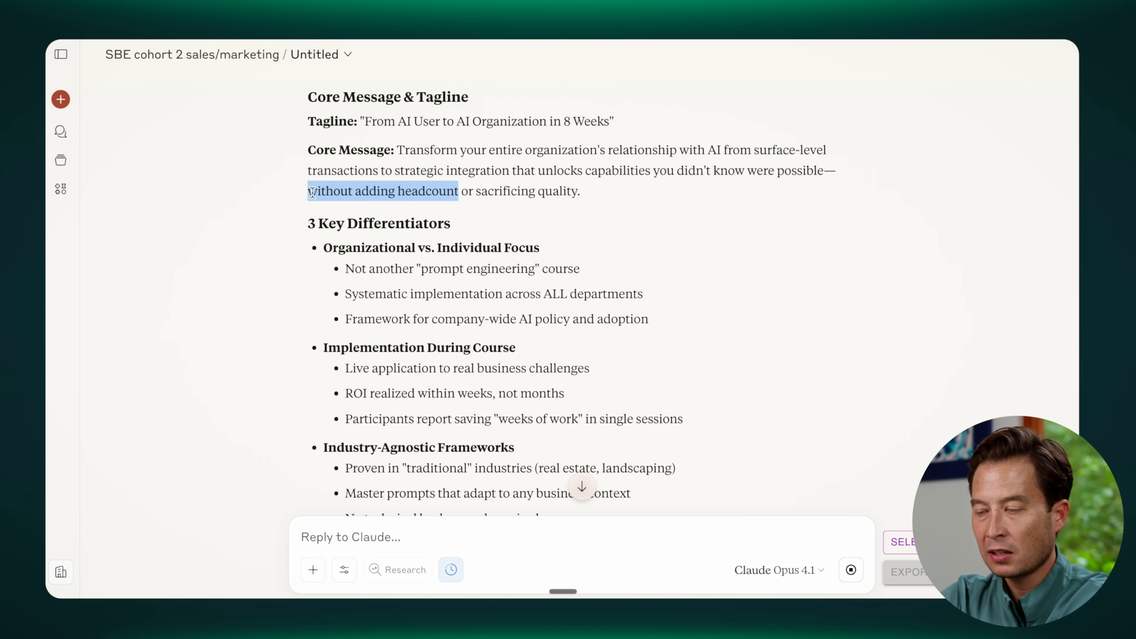
{"action": "left_click", "coordinate": [528, 188]}
Step: Read the first key differentiator heading in the strategy
{"action": "scroll", "coordinate": [600, 313], "scroll_direction": "down", "scroll_amount": 3}
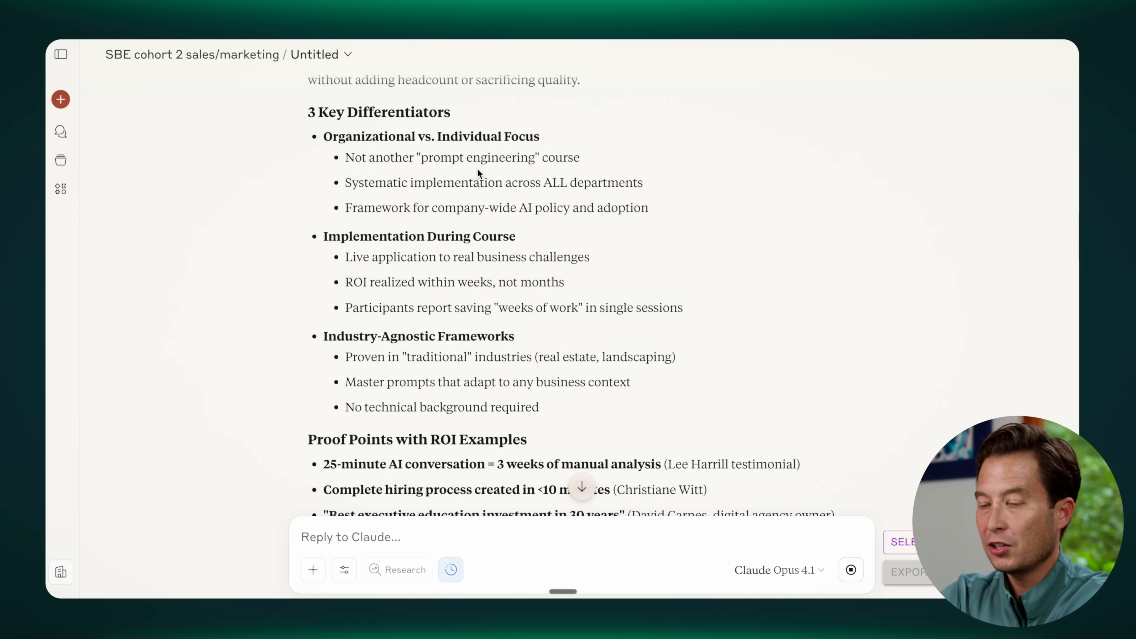
{"action": "scroll", "coordinate": [671, 378], "scroll_direction": "down", "scroll_amount": 2}
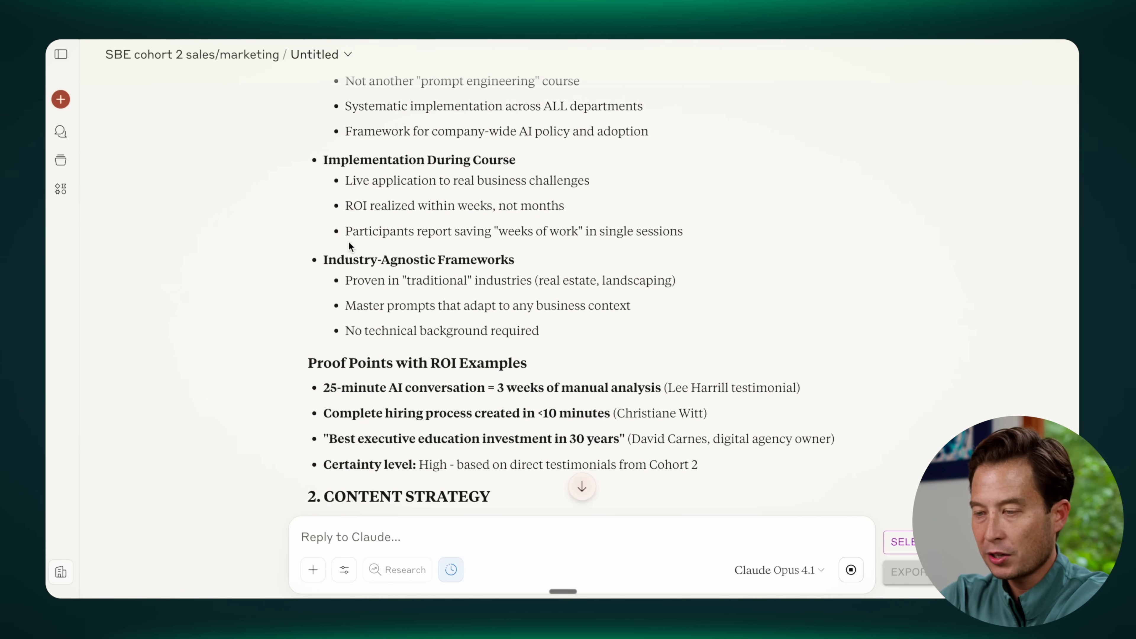
{"action": "scroll", "coordinate": [350, 245], "scroll_direction": "up", "scroll_amount": 3}
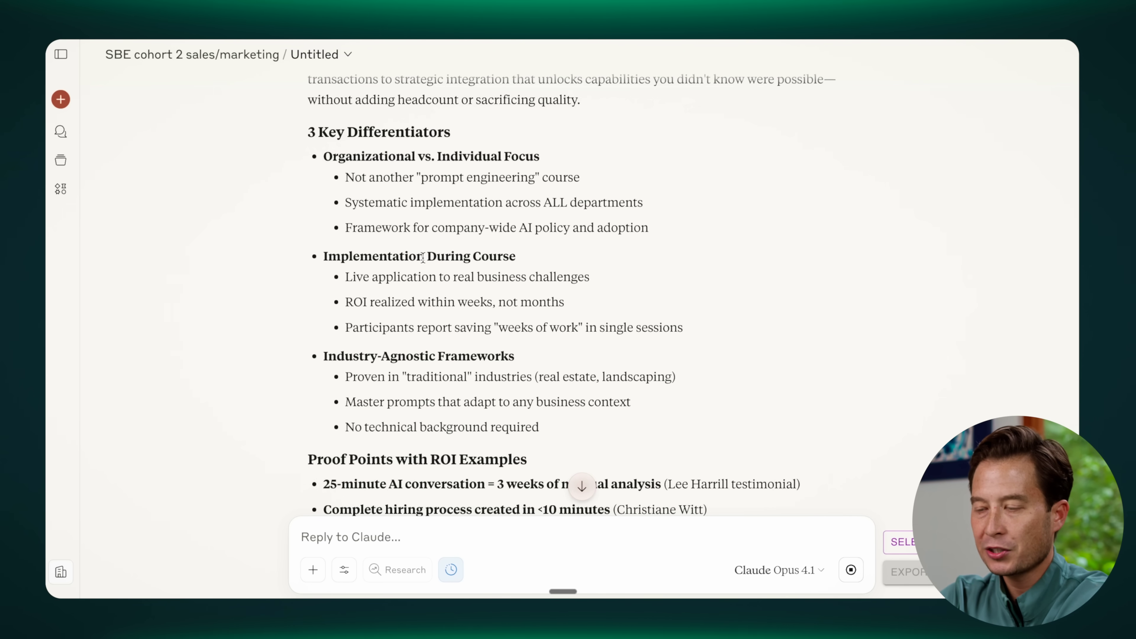
{"action": "left_click_drag", "start_coordinate": [476, 156], "coordinate": [323, 157]}
{"action": "left_click", "coordinate": [325, 162]}
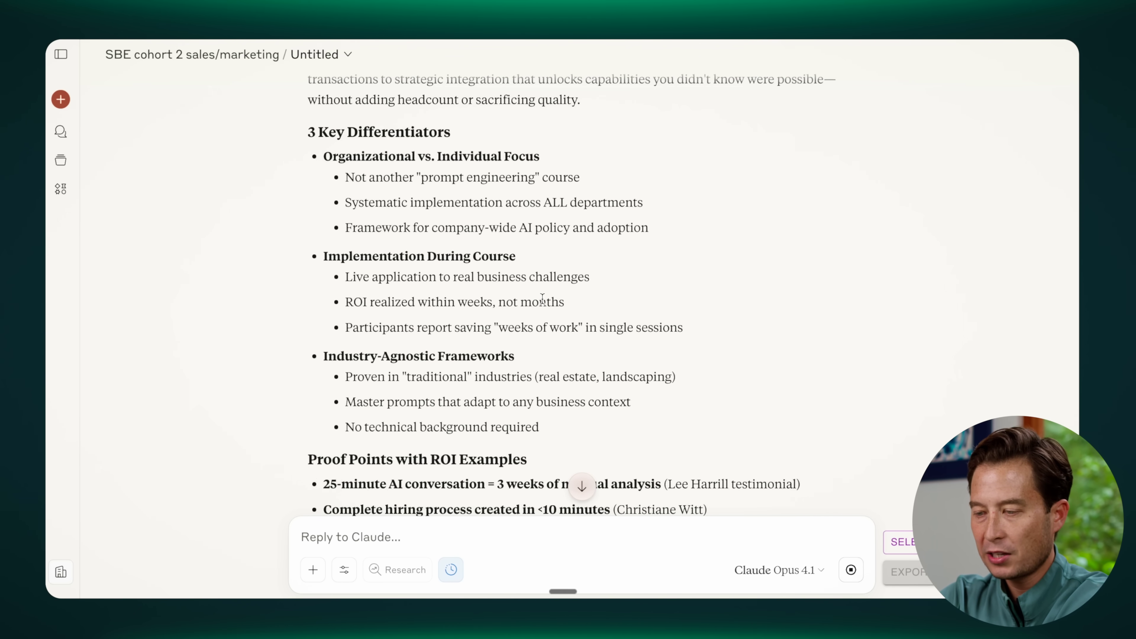
Step: Read the content topics, including topic 5's The Master Prompt, Small Teams and topic 9
{"action": "scroll", "coordinate": [542, 298], "scroll_direction": "down", "scroll_amount": 7}
{"action": "scroll", "coordinate": [698, 317], "scroll_direction": "down", "scroll_amount": 4}
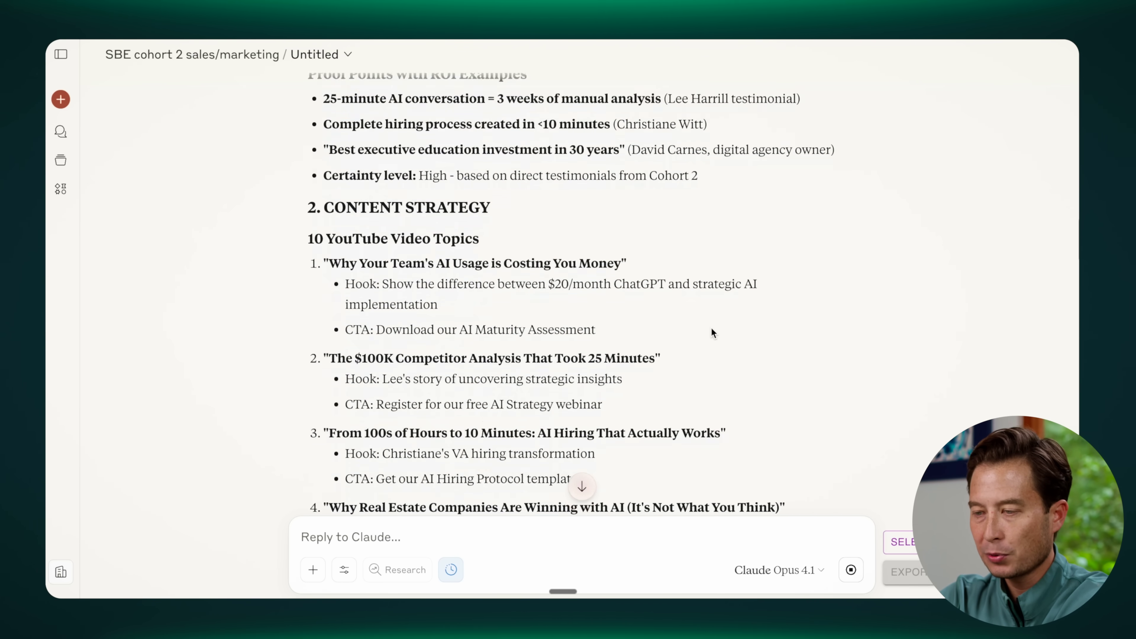
{"action": "scroll", "coordinate": [711, 330], "scroll_direction": "down", "scroll_amount": 2}
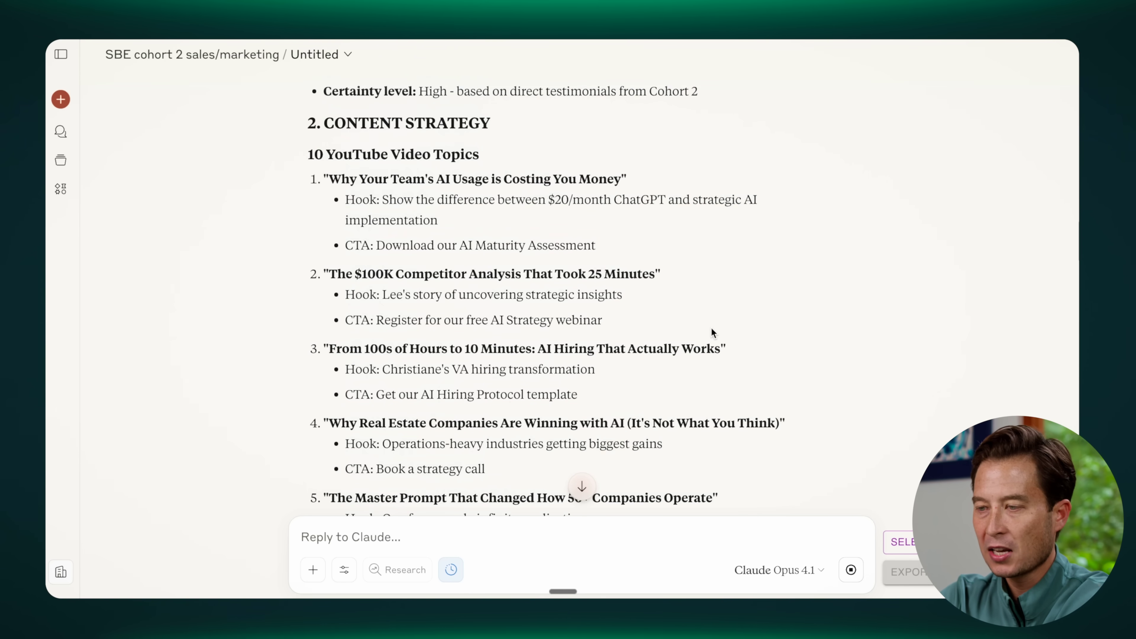
{"action": "scroll", "coordinate": [710, 328], "scroll_direction": "down", "scroll_amount": 6}
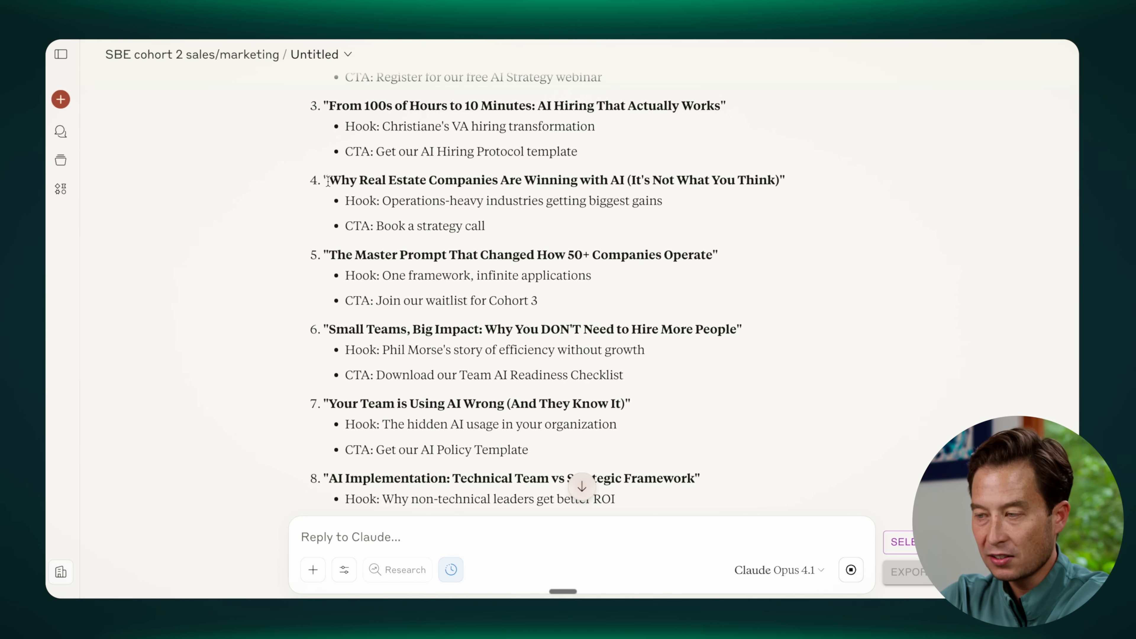
{"action": "left_click_drag", "start_coordinate": [448, 253], "coordinate": [329, 256]}
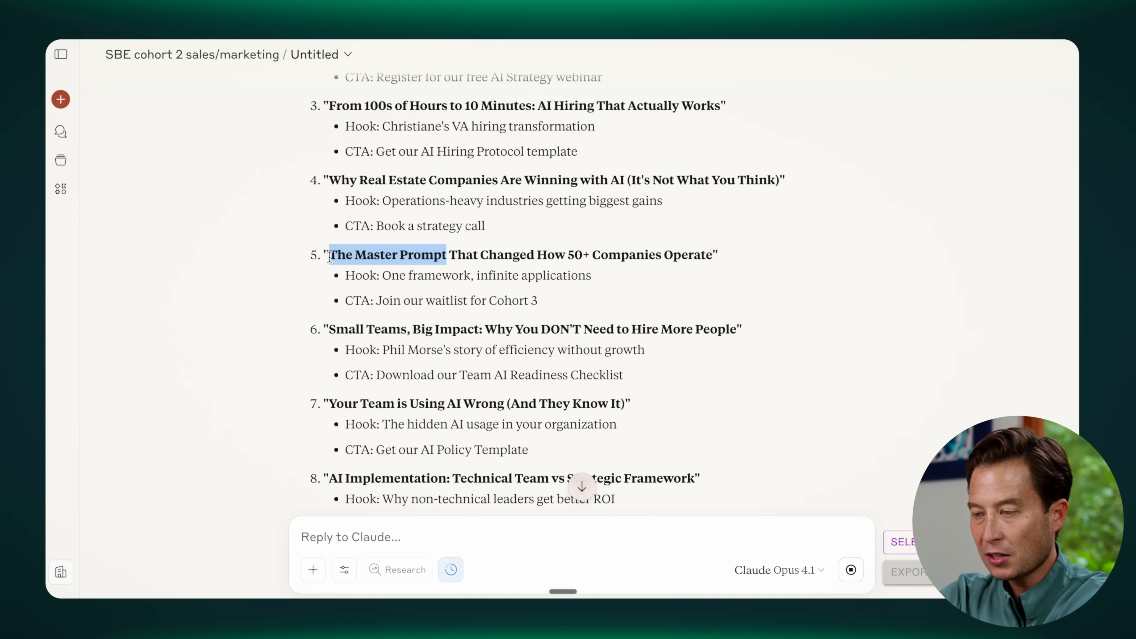
{"action": "left_click", "coordinate": [403, 341]}
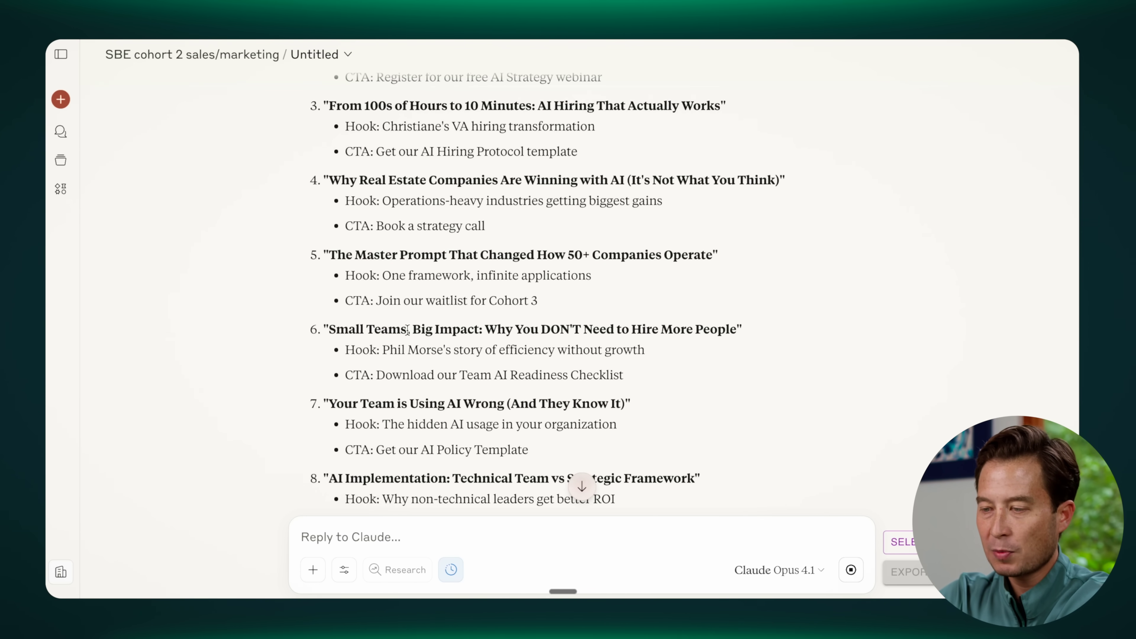
{"action": "left_click_drag", "start_coordinate": [407, 331], "coordinate": [329, 330]}
{"action": "left_click", "coordinate": [440, 327]}
{"action": "scroll", "coordinate": [505, 376], "scroll_direction": "down", "scroll_amount": 6}
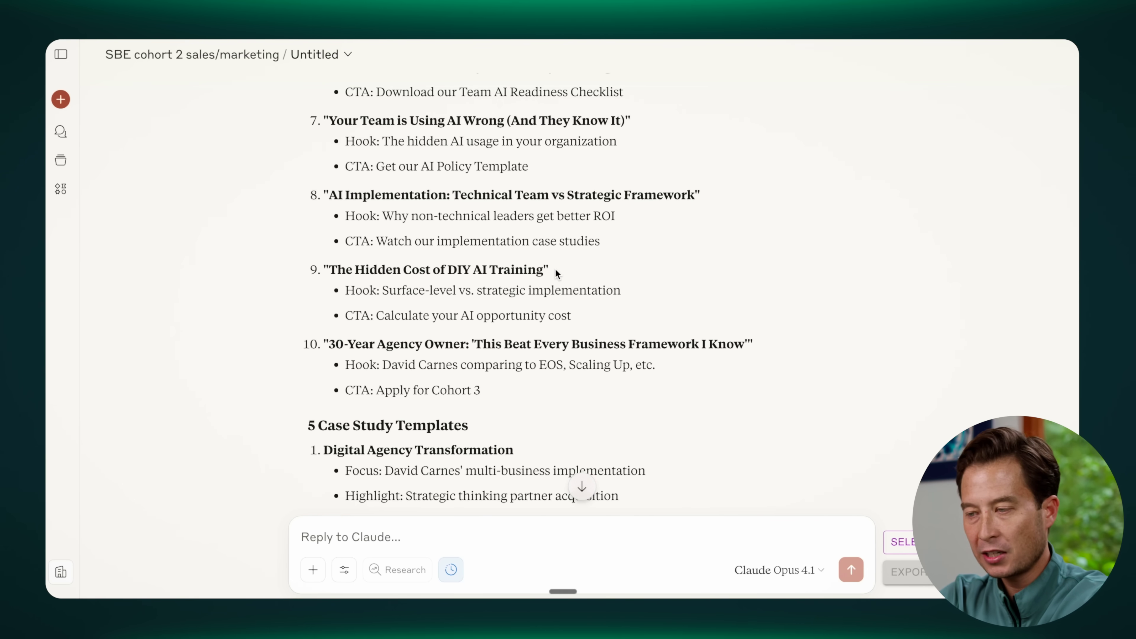
{"action": "left_click_drag", "start_coordinate": [324, 269], "coordinate": [463, 270]}
{"action": "left_click", "coordinate": [465, 271]}
{"action": "scroll", "coordinate": [600, 361], "scroll_direction": "down", "scroll_amount": 5}
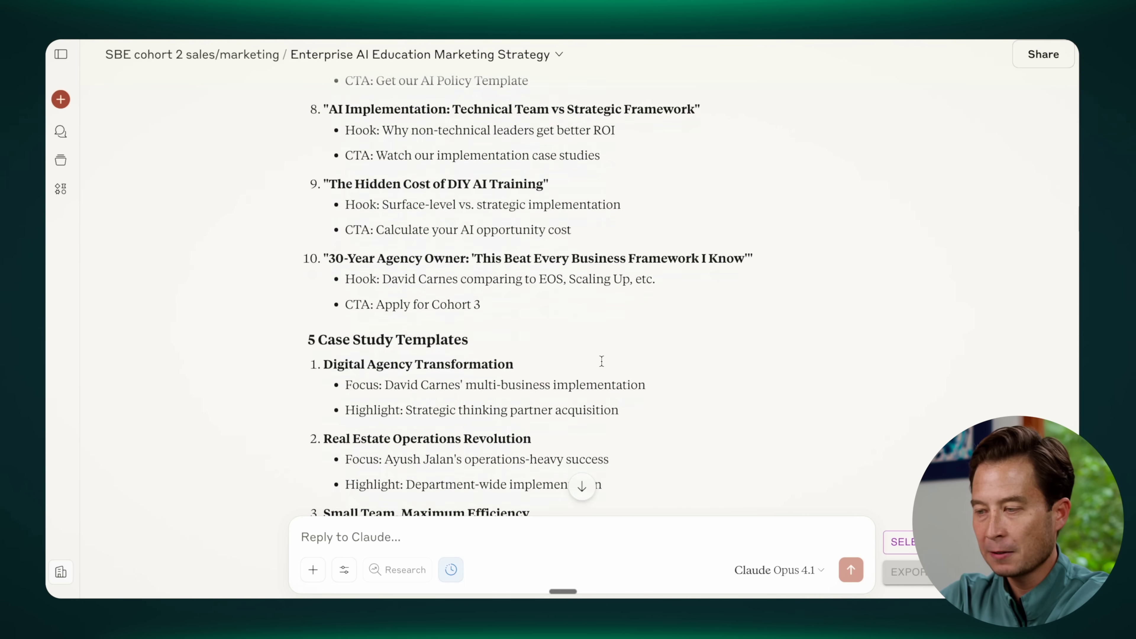
{"action": "scroll", "coordinate": [602, 365], "scroll_direction": "down", "scroll_amount": 2}
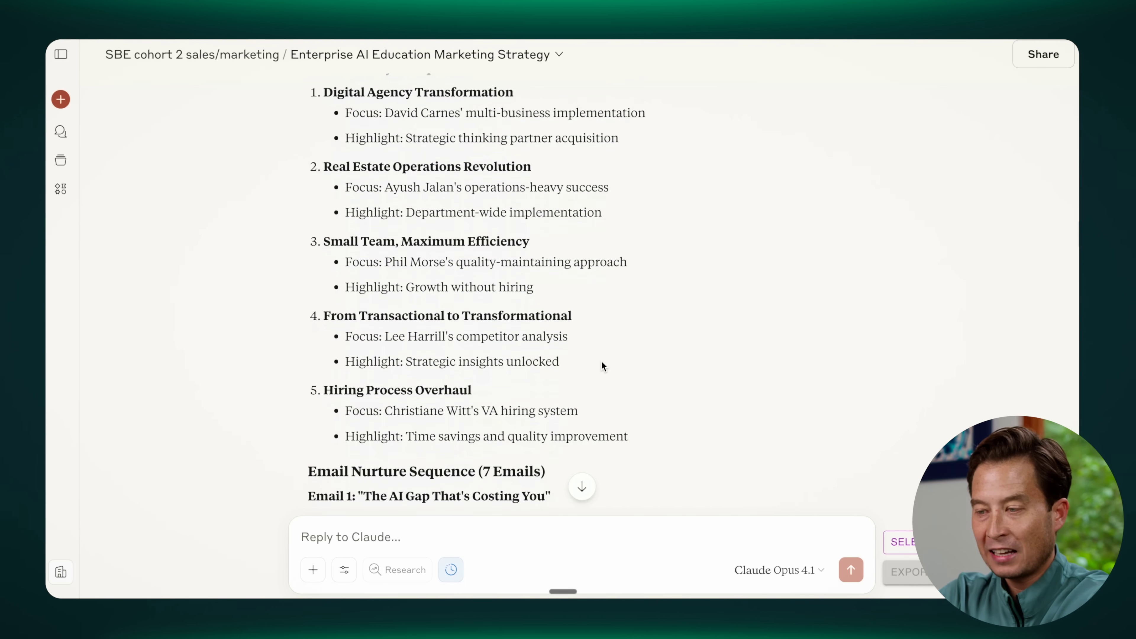
{"action": "scroll", "coordinate": [601, 366], "scroll_direction": "up", "scroll_amount": 1}
{"action": "scroll", "coordinate": [602, 366], "scroll_direction": "down", "scroll_amount": 6}
{"action": "scroll", "coordinate": [601, 365], "scroll_direction": "down", "scroll_amount": 15}
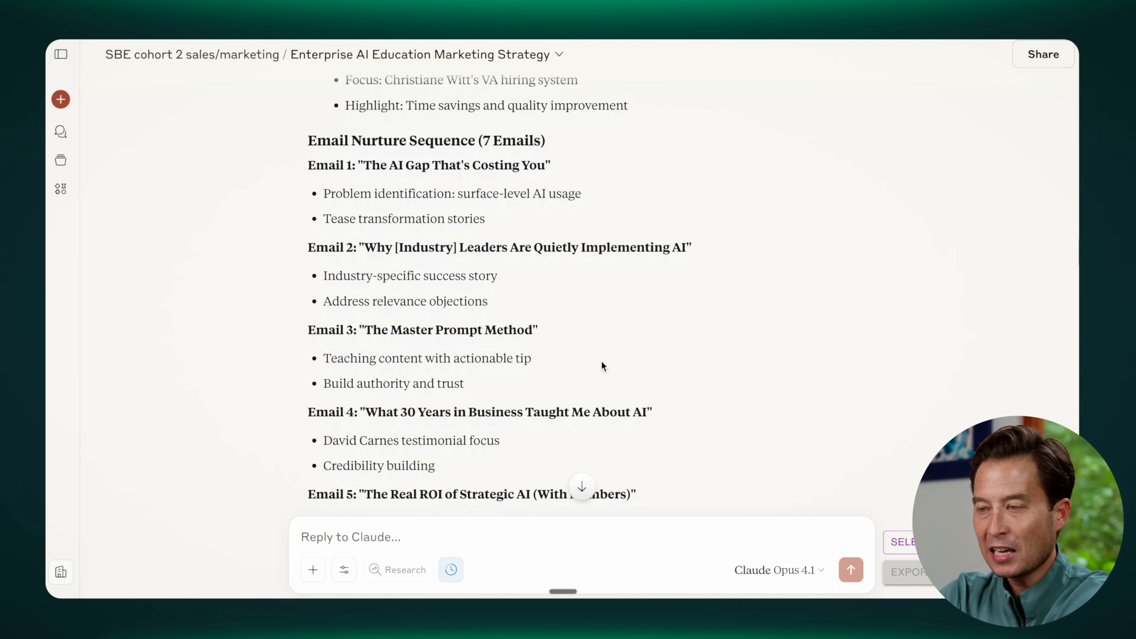
{"action": "scroll", "coordinate": [601, 362], "scroll_direction": "down", "scroll_amount": 1}
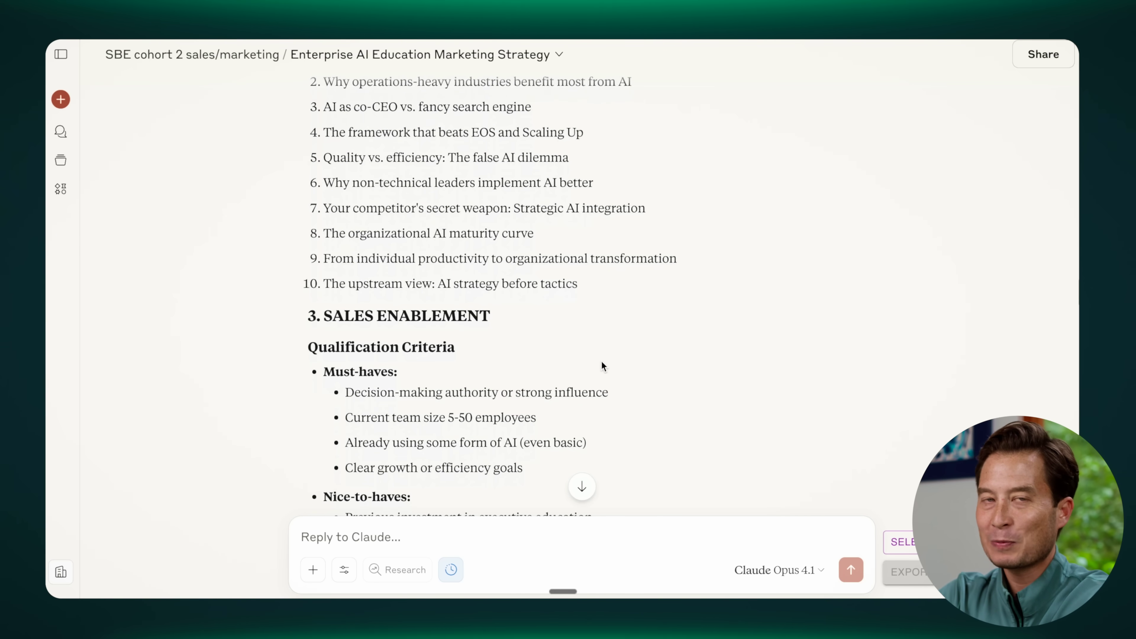
{"action": "scroll", "coordinate": [601, 365], "scroll_direction": "down", "scroll_amount": 4}
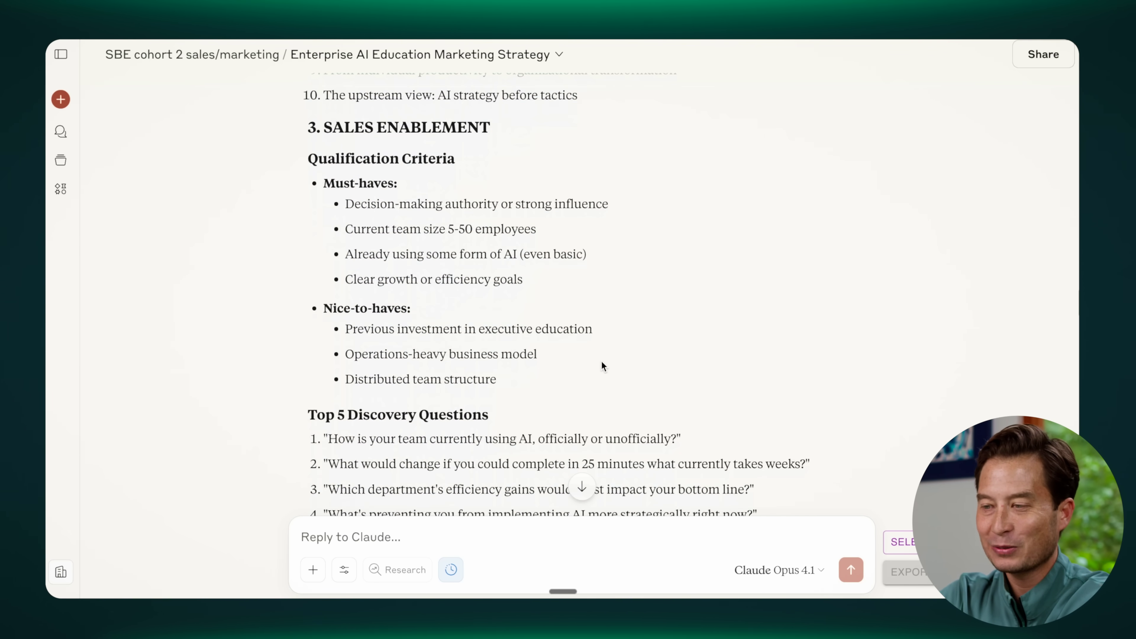
{"action": "left_click_drag", "start_coordinate": [325, 129], "coordinate": [488, 143]}
{"action": "left_click", "coordinate": [503, 137]}
{"action": "scroll", "coordinate": [559, 307], "scroll_direction": "down", "scroll_amount": 3}
{"action": "scroll", "coordinate": [633, 341], "scroll_direction": "down", "scroll_amount": 5}
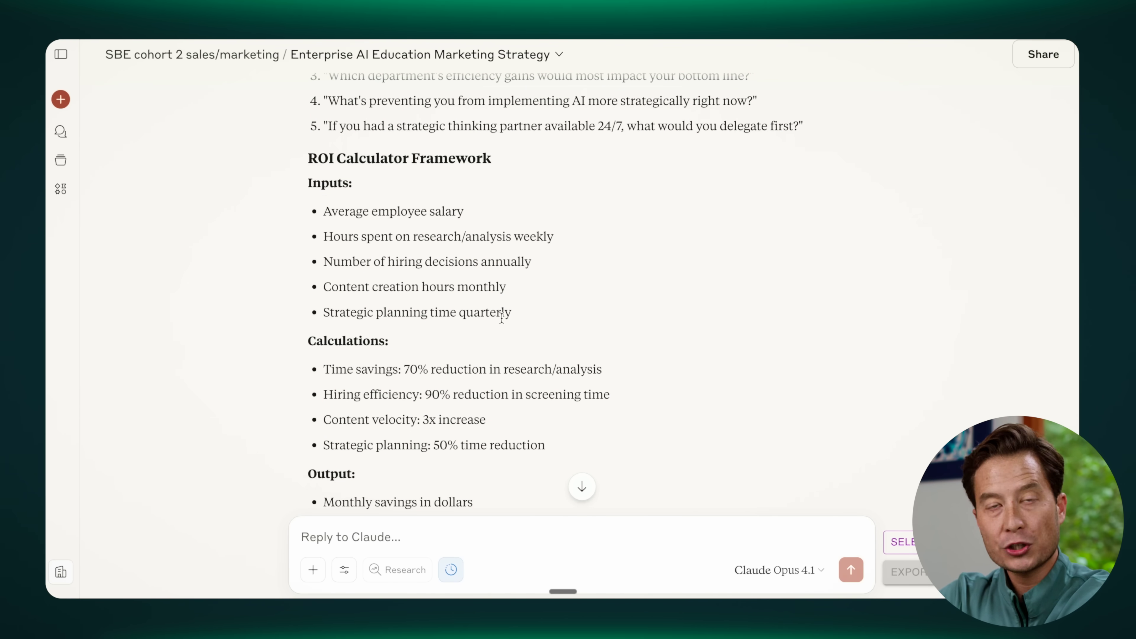
{"action": "scroll", "coordinate": [501, 316], "scroll_direction": "down", "scroll_amount": 10}
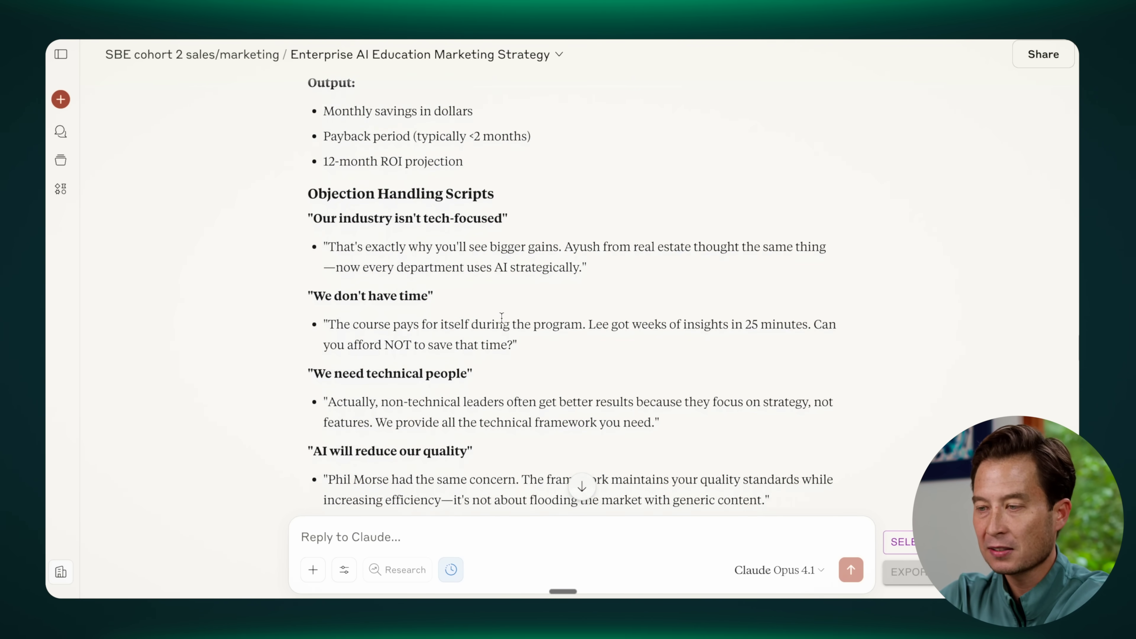
{"action": "scroll", "coordinate": [614, 381], "scroll_direction": "down", "scroll_amount": 4}
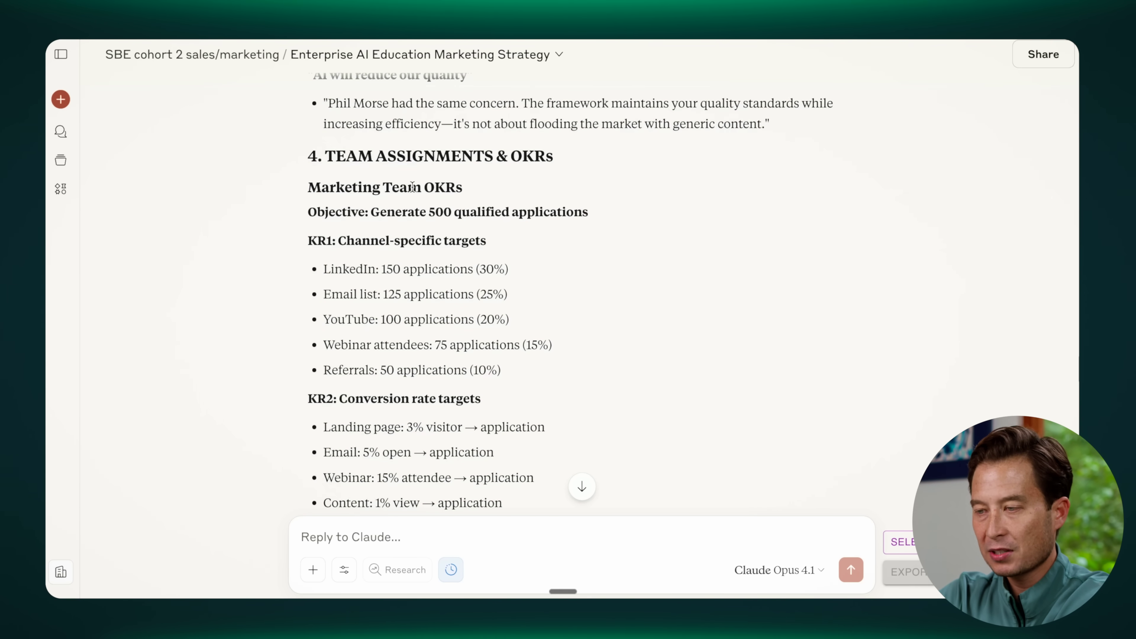
{"action": "scroll", "coordinate": [584, 382], "scroll_direction": "down", "scroll_amount": 20}
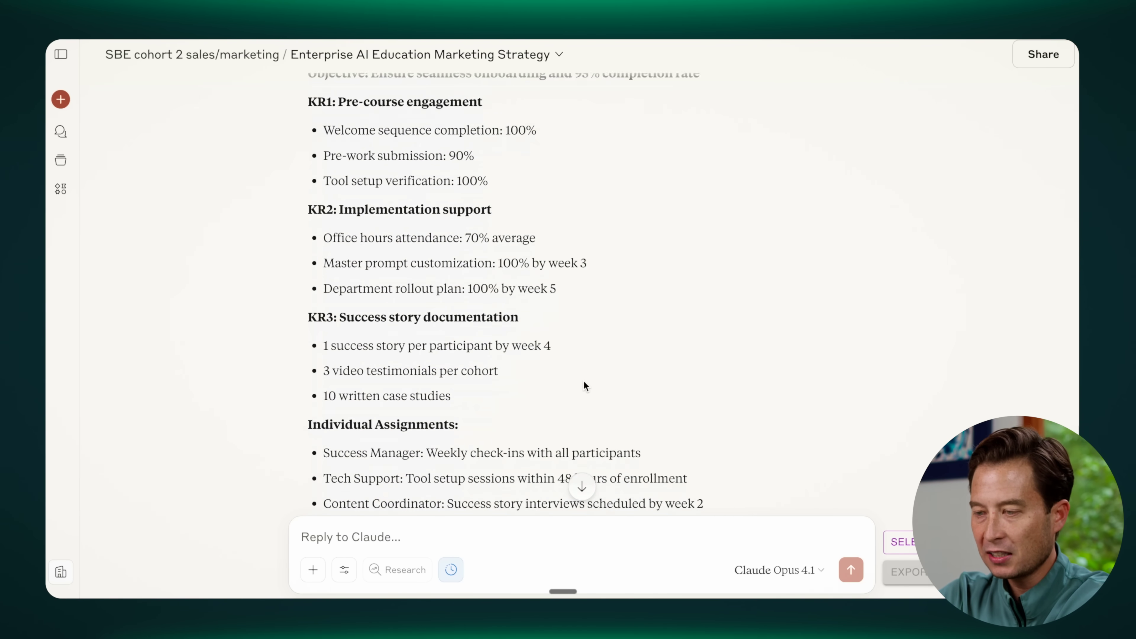
{"action": "scroll", "coordinate": [584, 384], "scroll_direction": "down", "scroll_amount": 20}
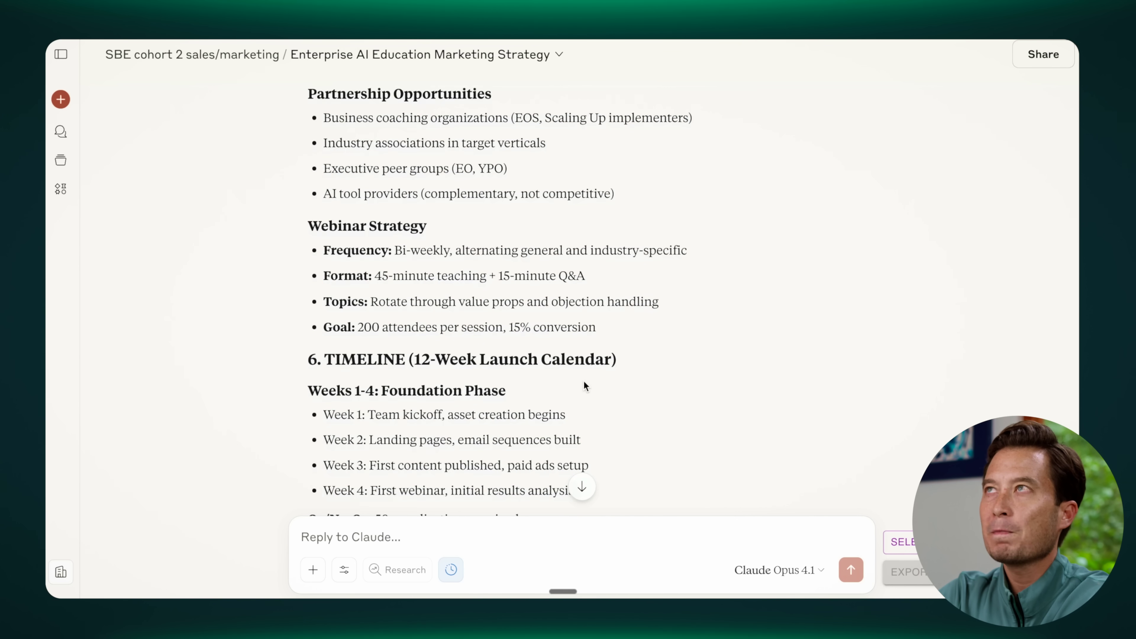